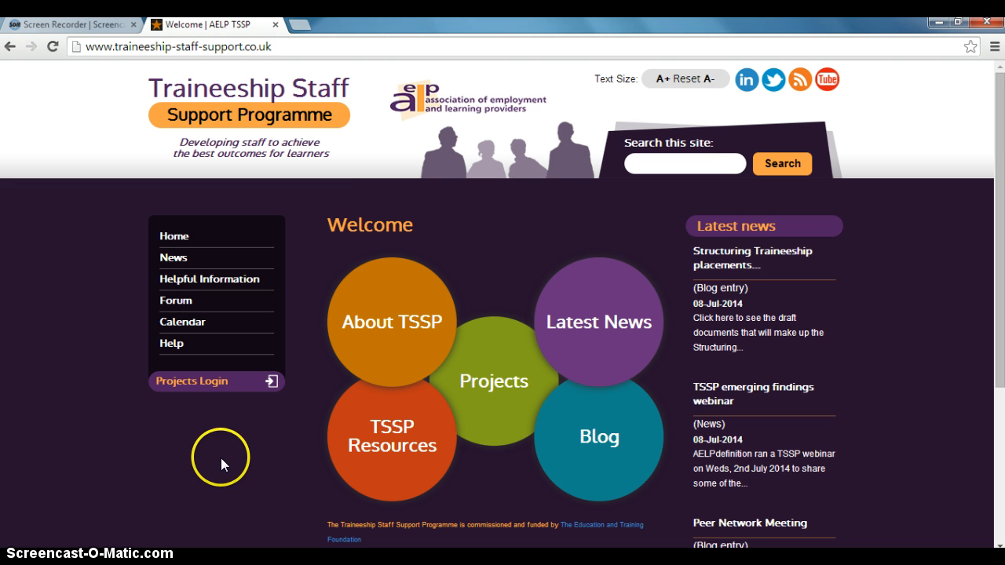
# Log in to the projects area with the account username and password
pyautogui.click(212, 384)
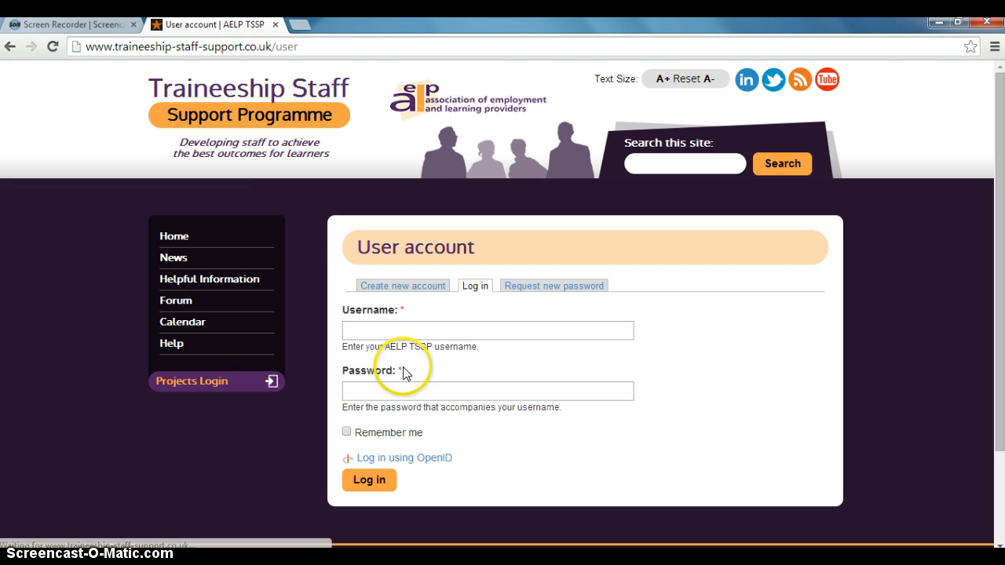
pyautogui.click(448, 330)
pyautogui.write('Tim')
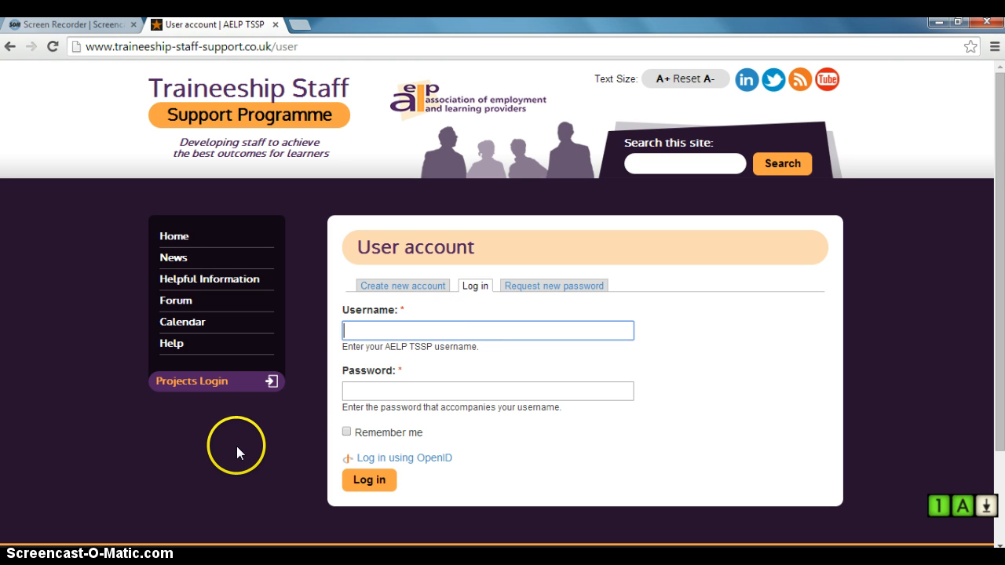
pyautogui.click(369, 349)
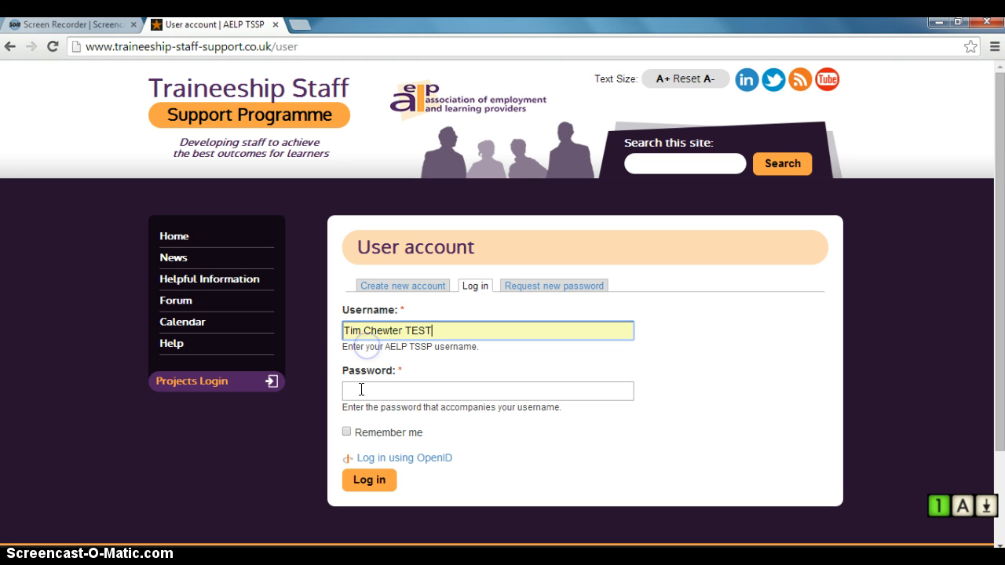
pyautogui.click(366, 390)
pyautogui.write('*******')
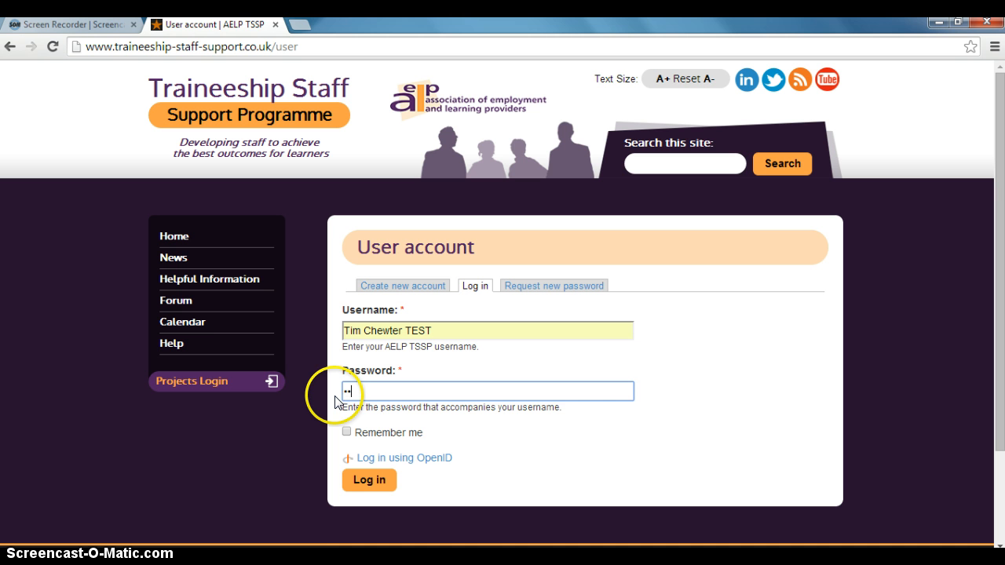
pyautogui.press('Return')
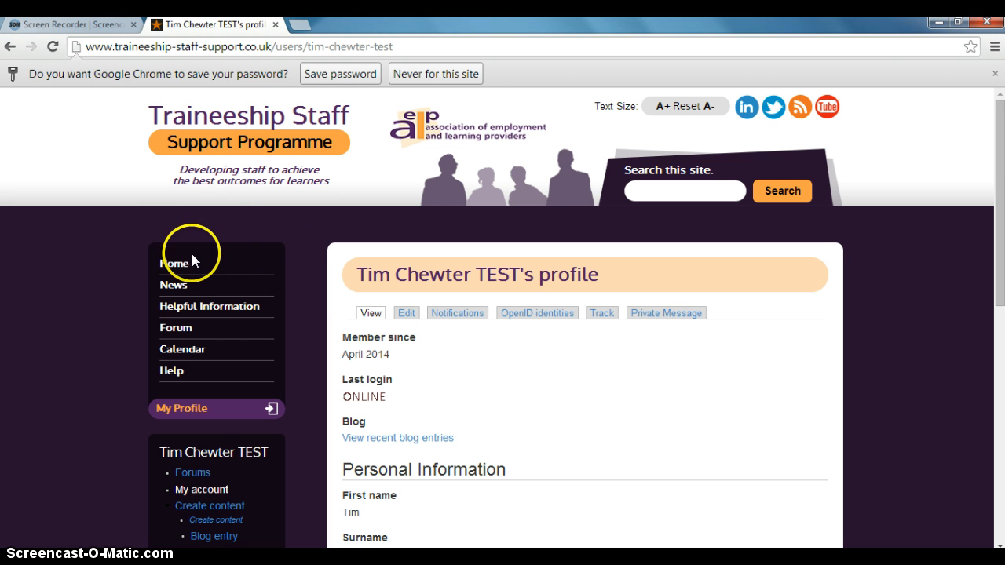
# Go from the home page to the Projects listing and open the TSSP Consultancy Service page for editing
pyautogui.click(178, 266)
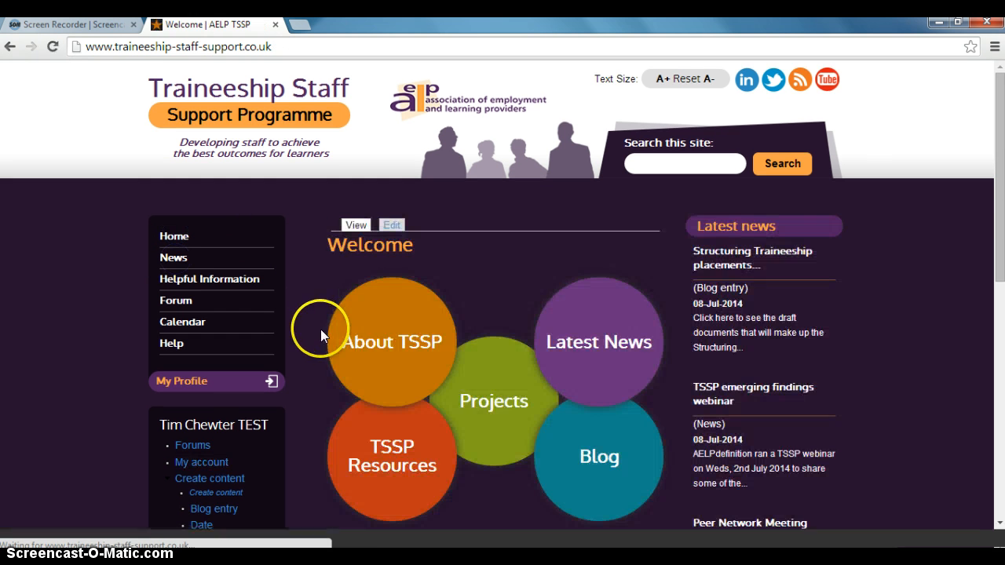
pyautogui.click(507, 415)
pyautogui.scroll(-3, 502, 401)
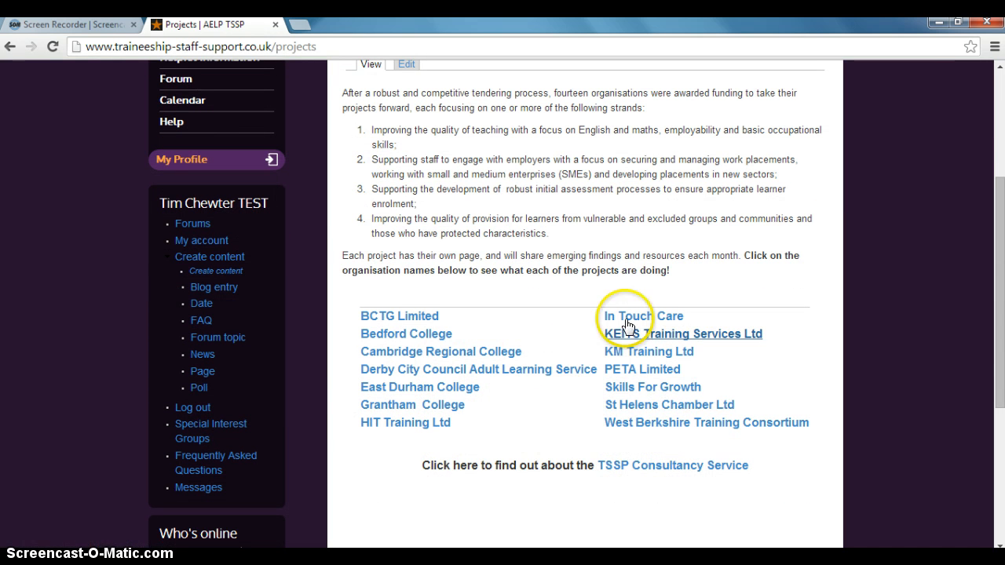
pyautogui.click(626, 468)
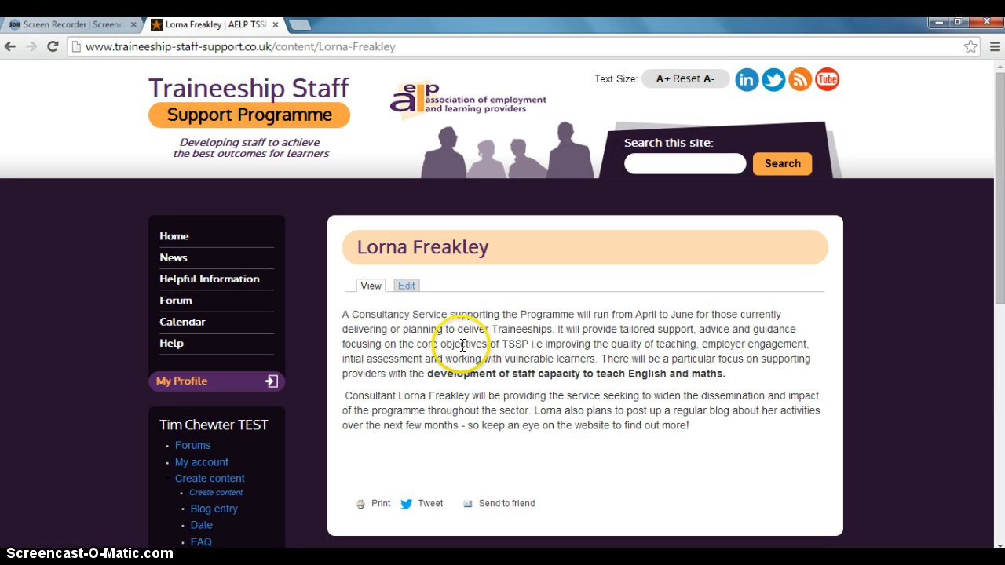
pyautogui.click(406, 286)
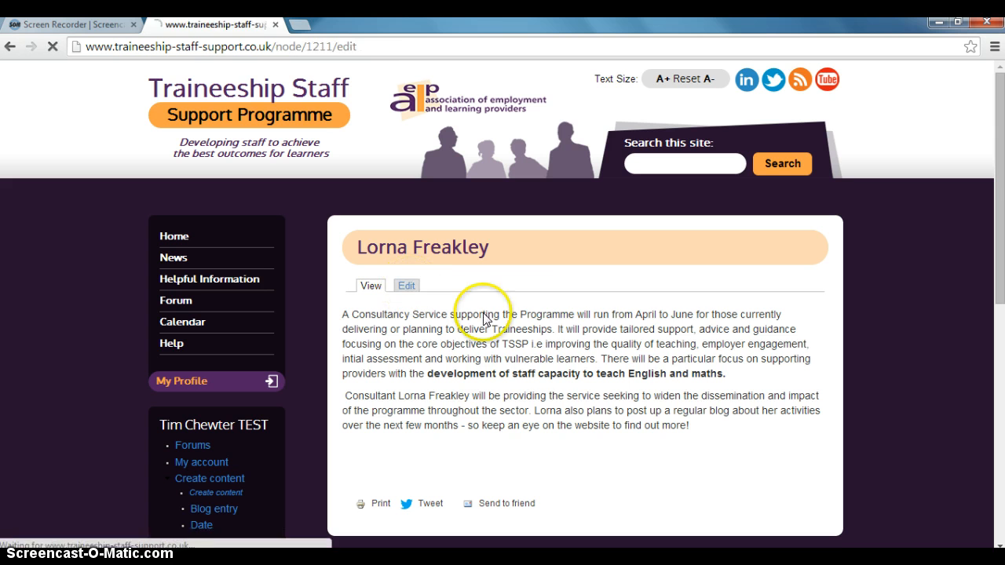
# Add the line "Please dowload our resources below:" under the last paragraph of the page body
pyautogui.scroll(-2, 895, 388)
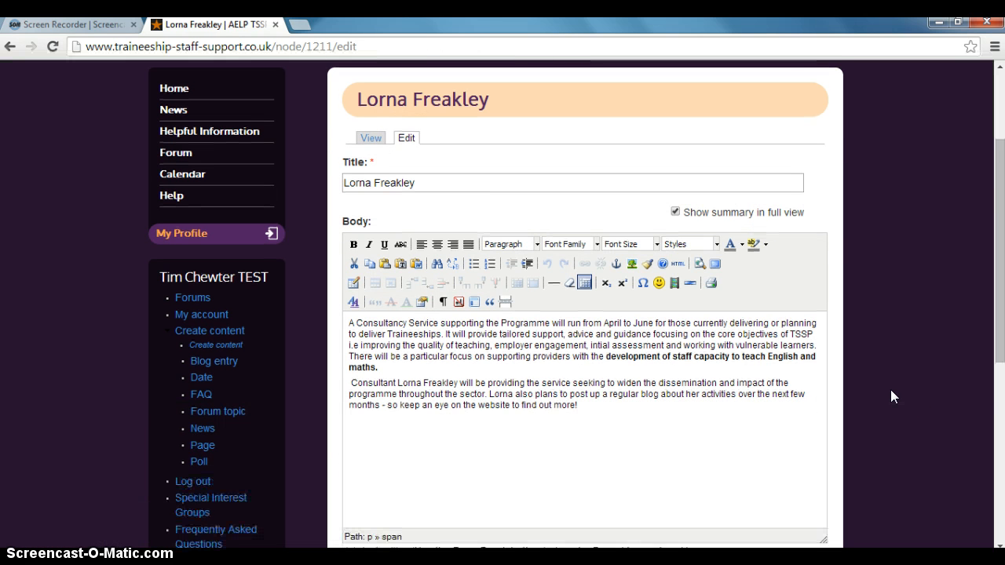
pyautogui.scroll(-2, 890, 390)
pyautogui.scroll(-2, 888, 390)
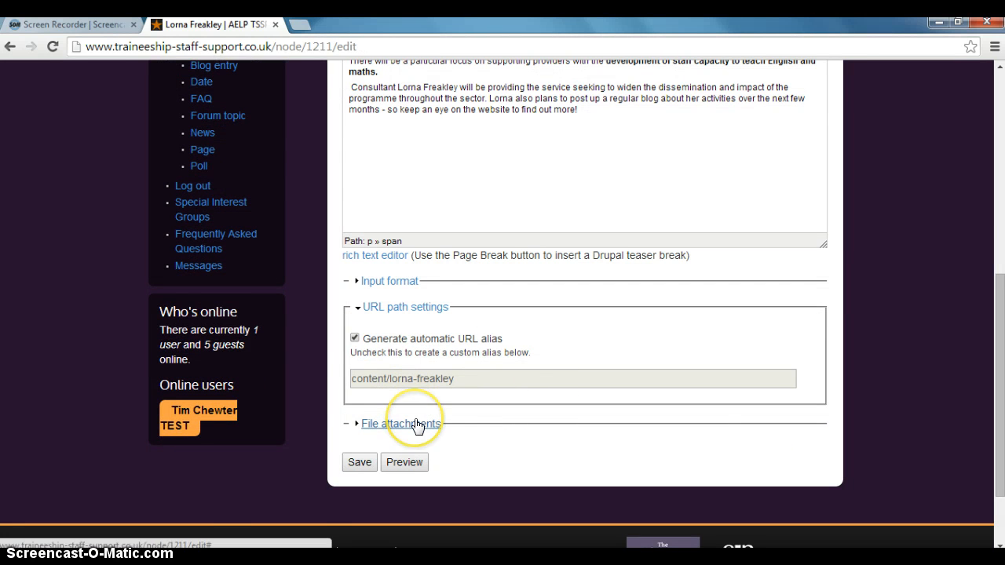
pyautogui.scroll(3, 417, 424)
pyautogui.click(417, 355)
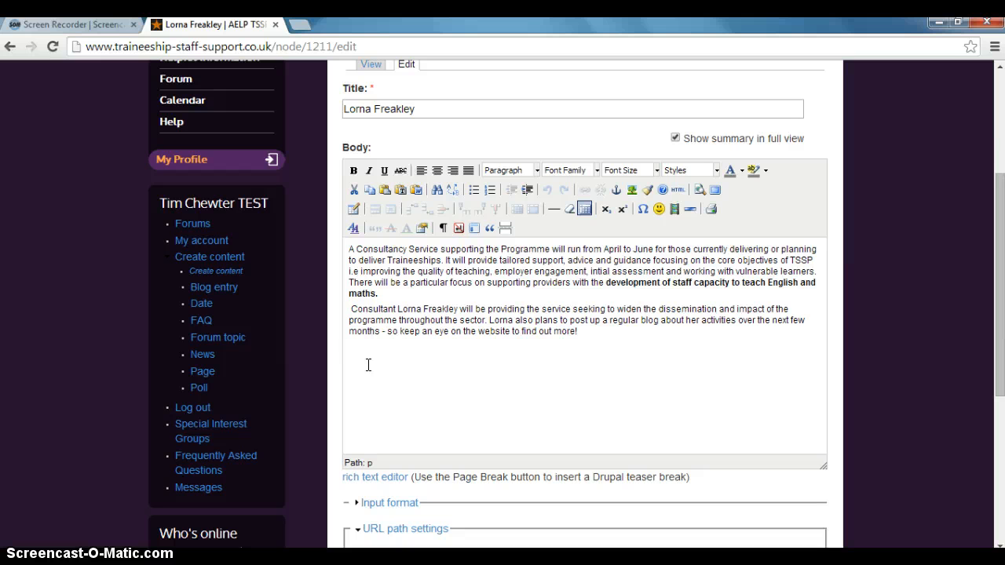
pyautogui.write('Please')
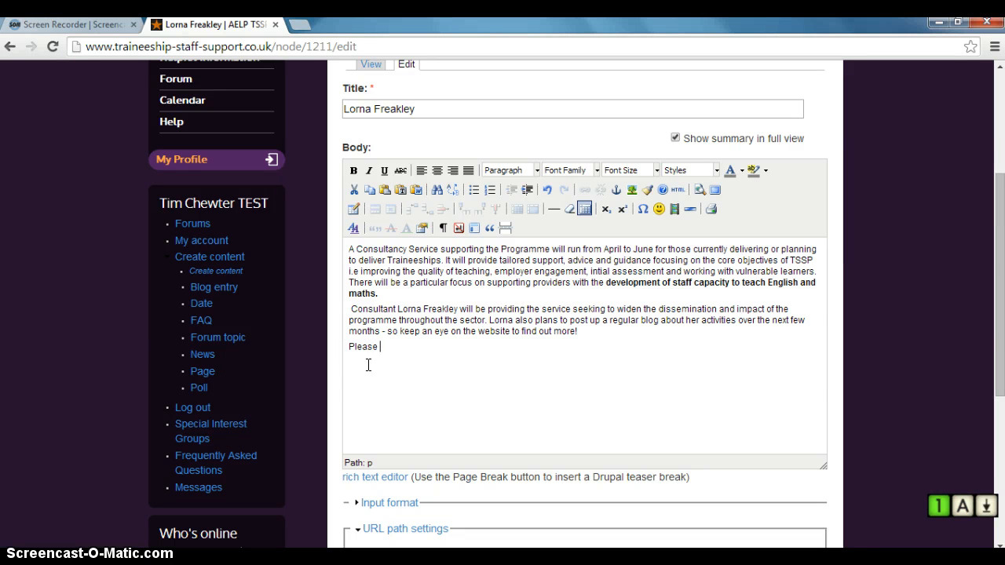
pyautogui.write(' dowlo')
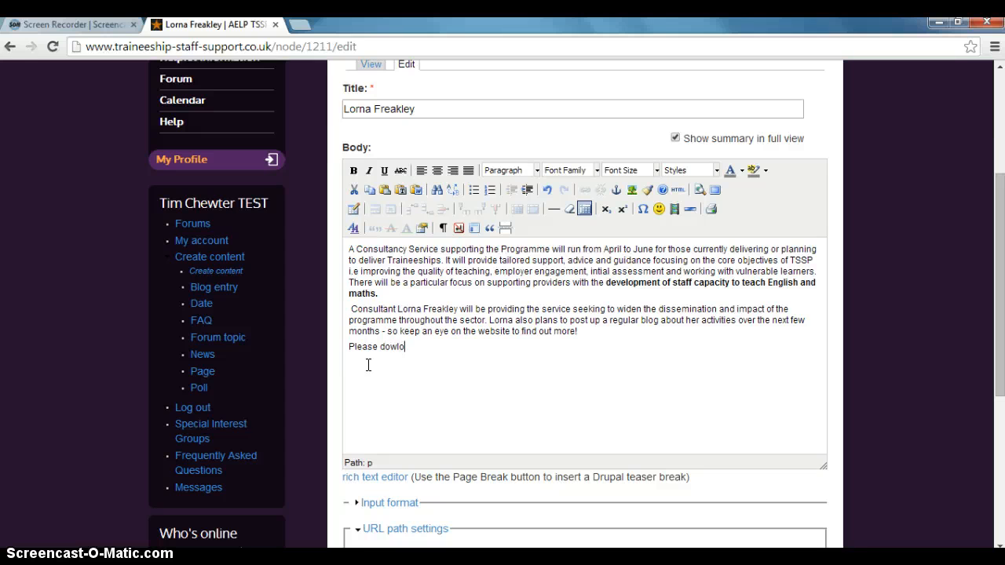
pyautogui.write('ad our resources below')
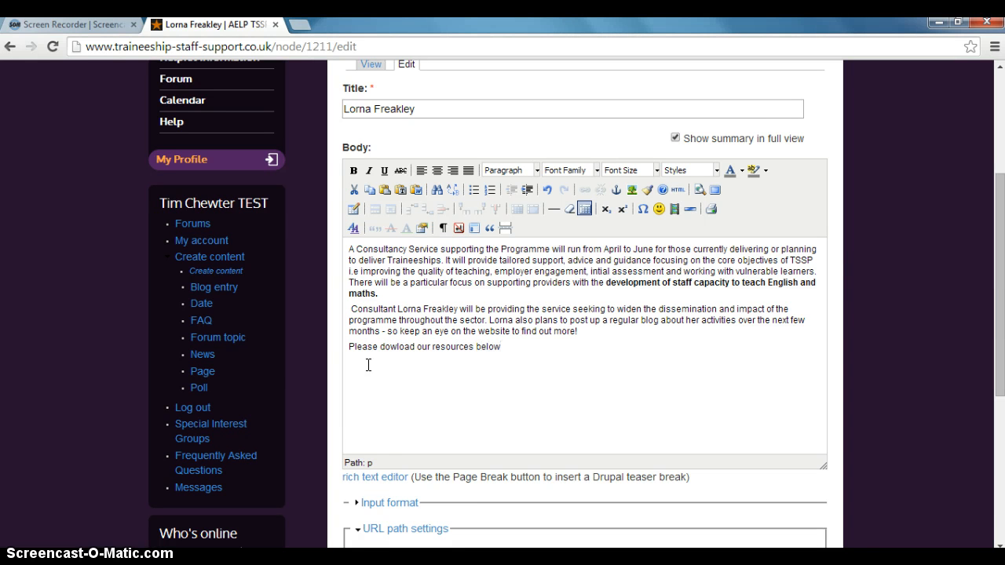
pyautogui.write(':')
# Start choosing a file attachment and rename the guidance document "BETA Guidance for staff - how to use our resources effectively"
pyautogui.scroll(-1, 420, 413)
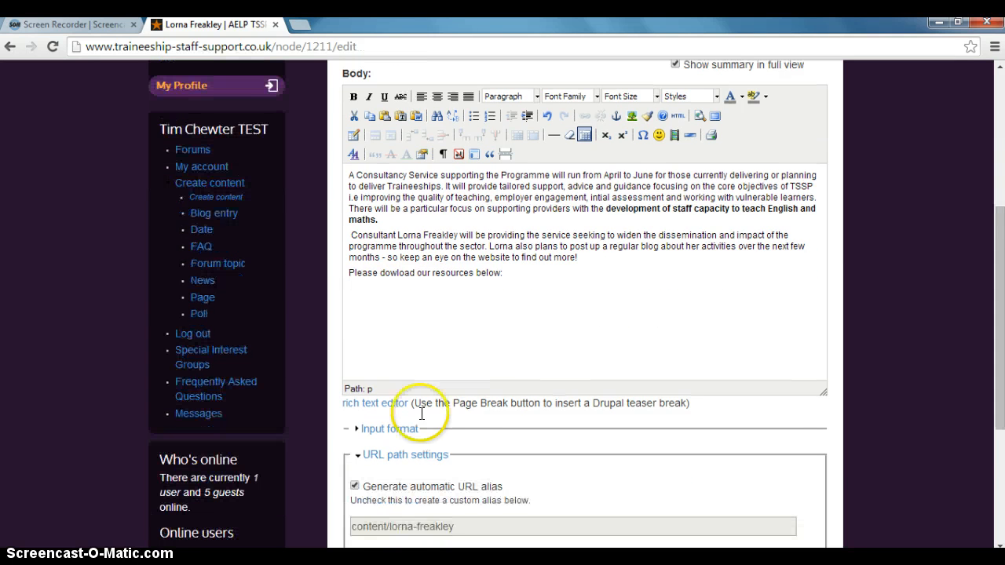
pyautogui.scroll(-2, 489, 398)
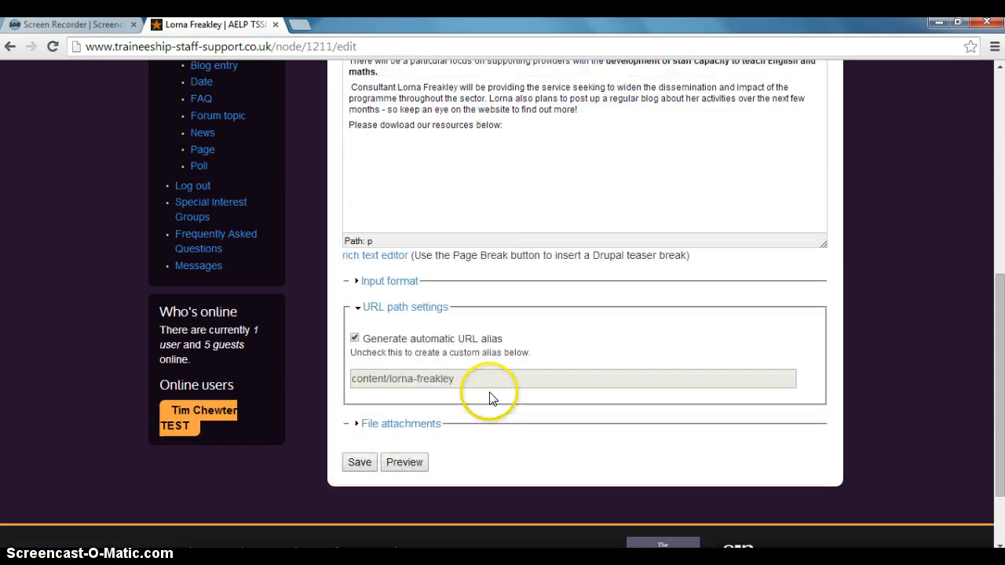
pyautogui.click(433, 431)
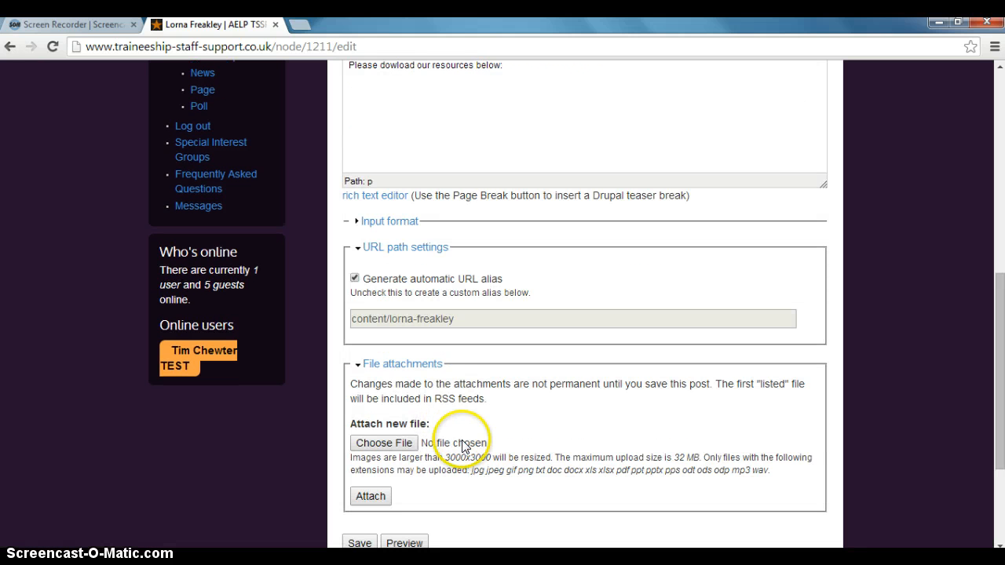
pyautogui.click(402, 444)
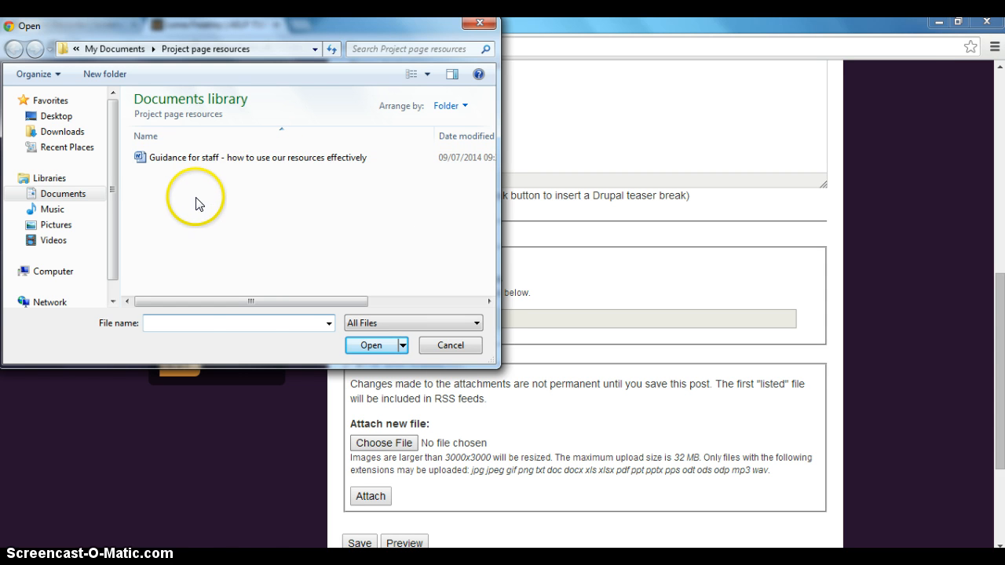
pyautogui.click(151, 161)
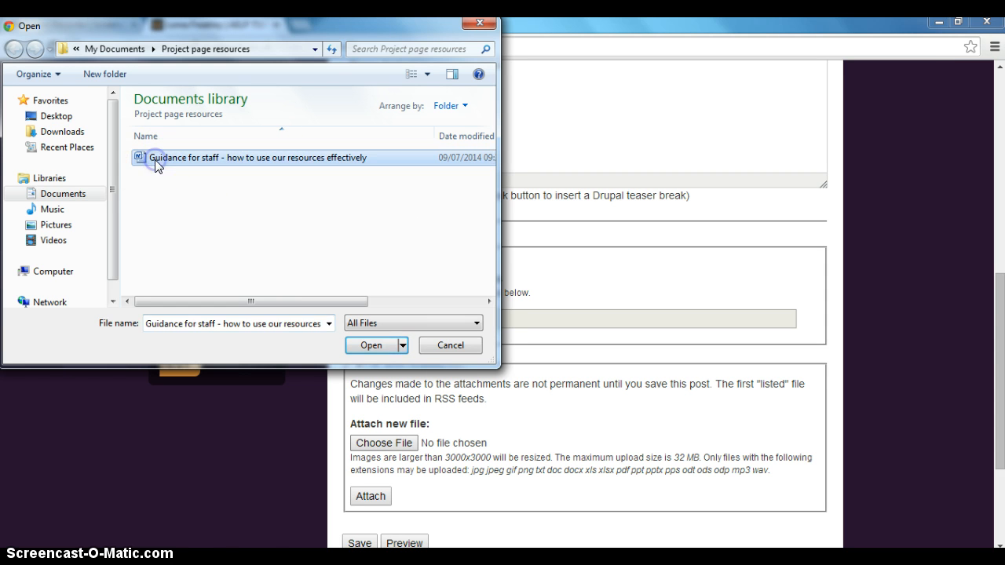
pyautogui.click(152, 161)
pyautogui.click(152, 161)
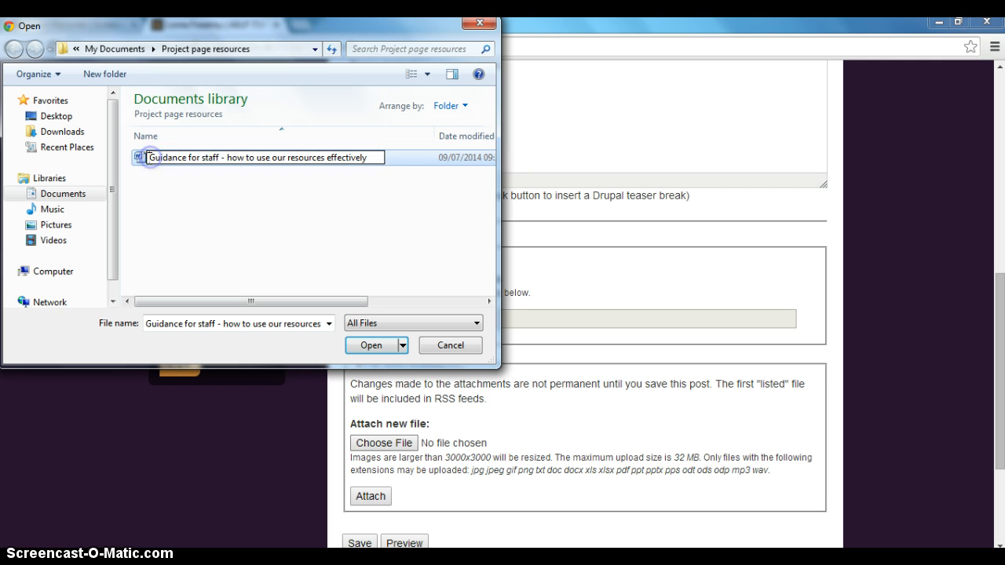
pyautogui.press('capslock')
pyautogui.write('B')
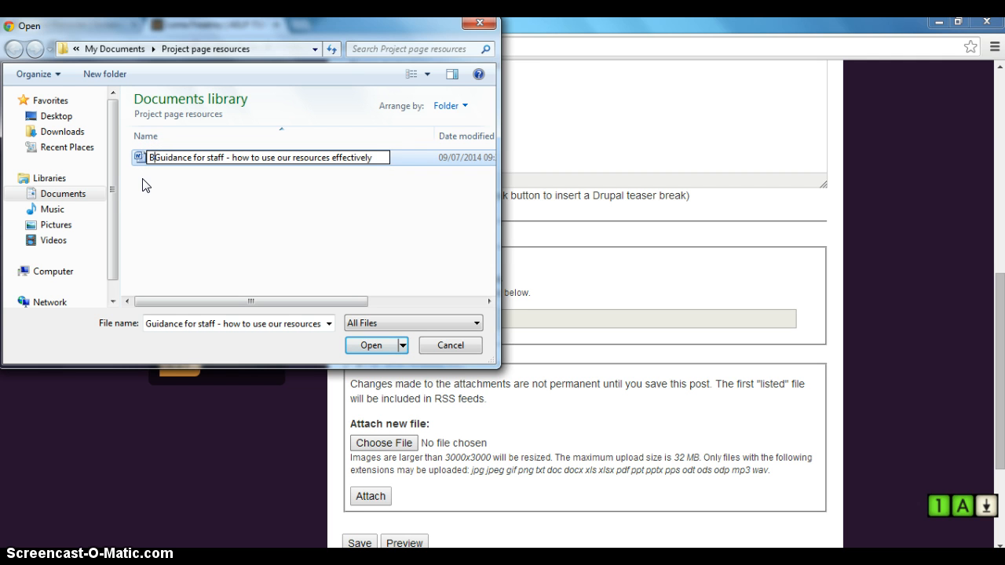
pyautogui.write('ETA')
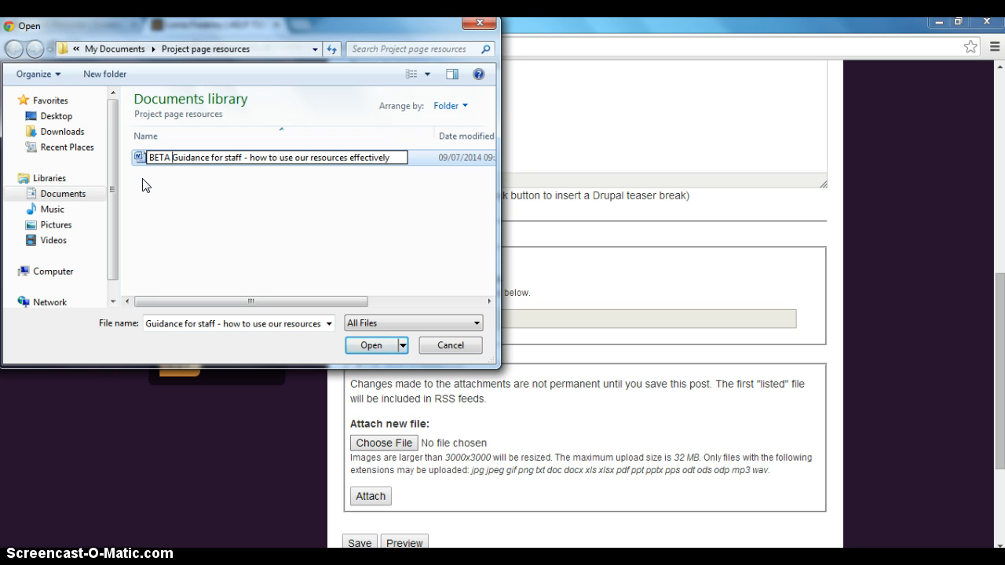
pyautogui.click(164, 212)
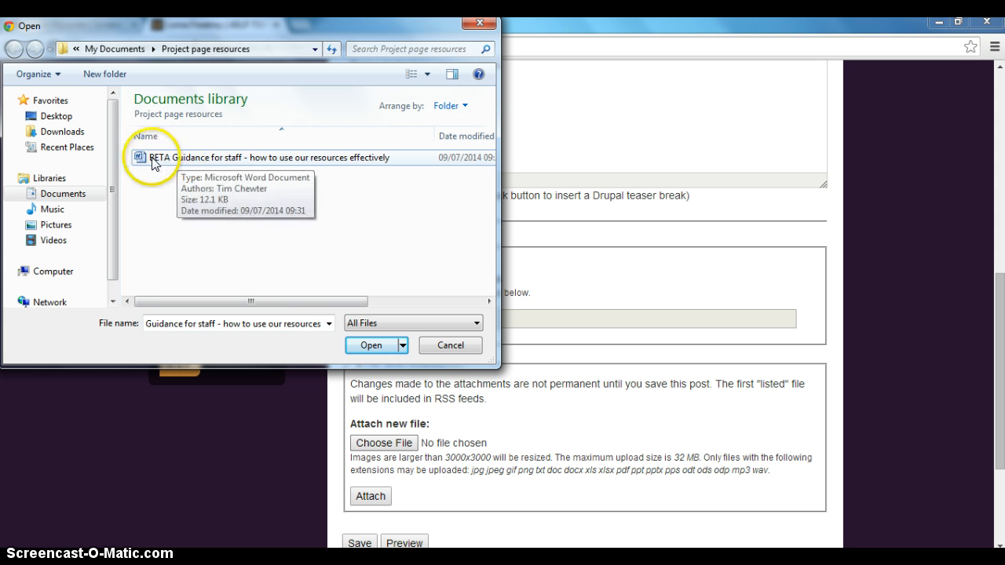
# Choose the document "BETA Guidance for staff - how to use our resources effectively" and attach it to the page
pyautogui.click(339, 157)
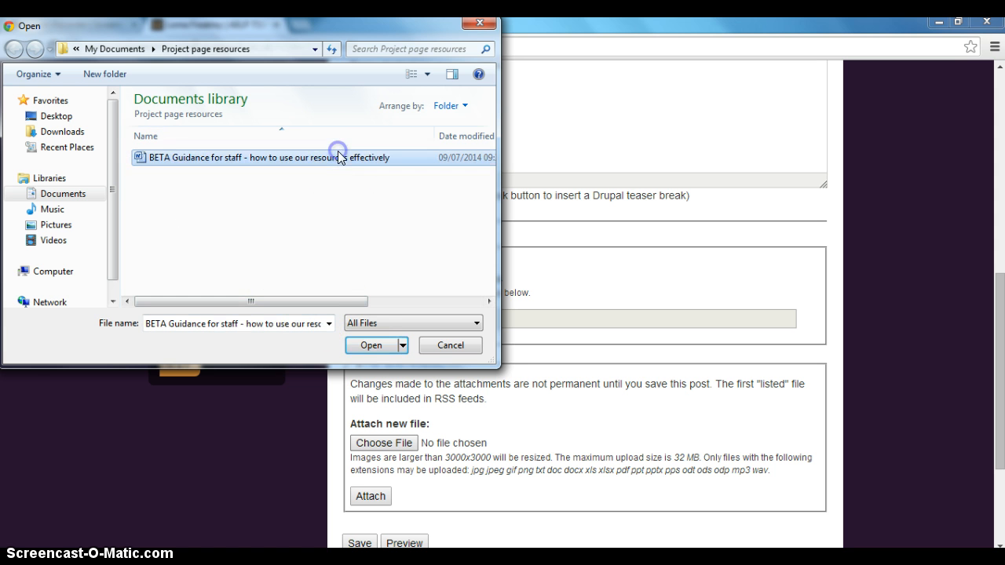
pyautogui.click(371, 345)
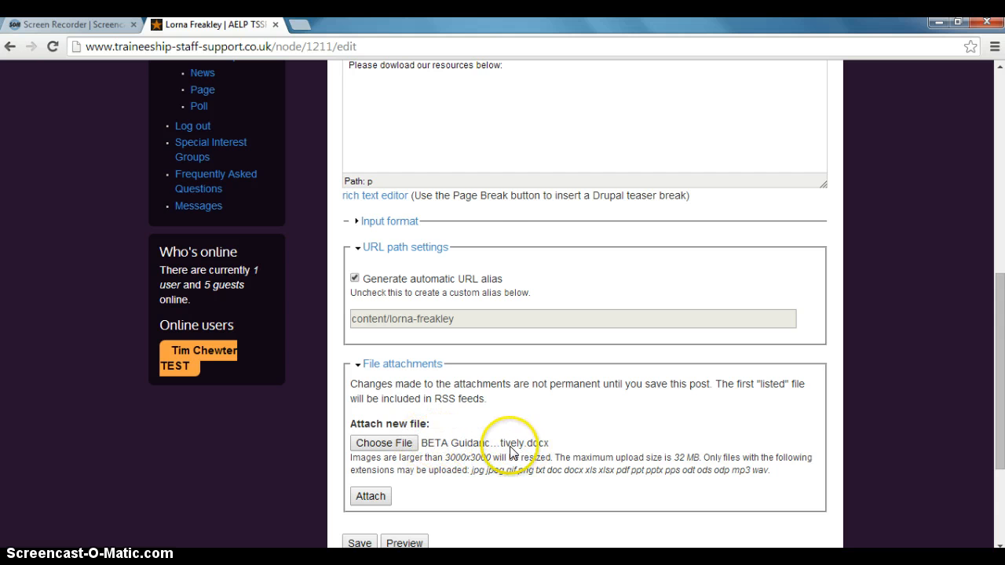
pyautogui.scroll(-2, 468, 437)
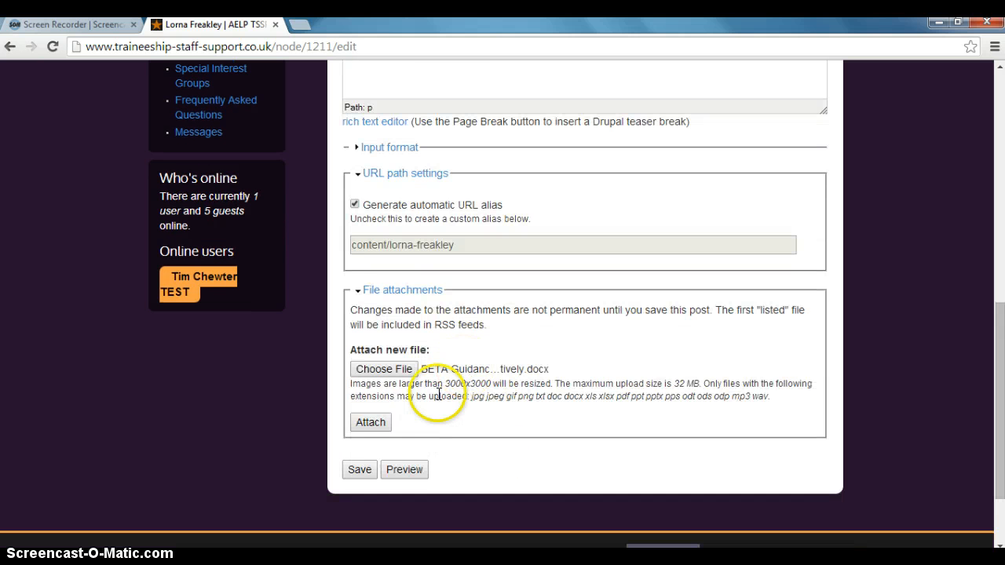
pyautogui.click(382, 423)
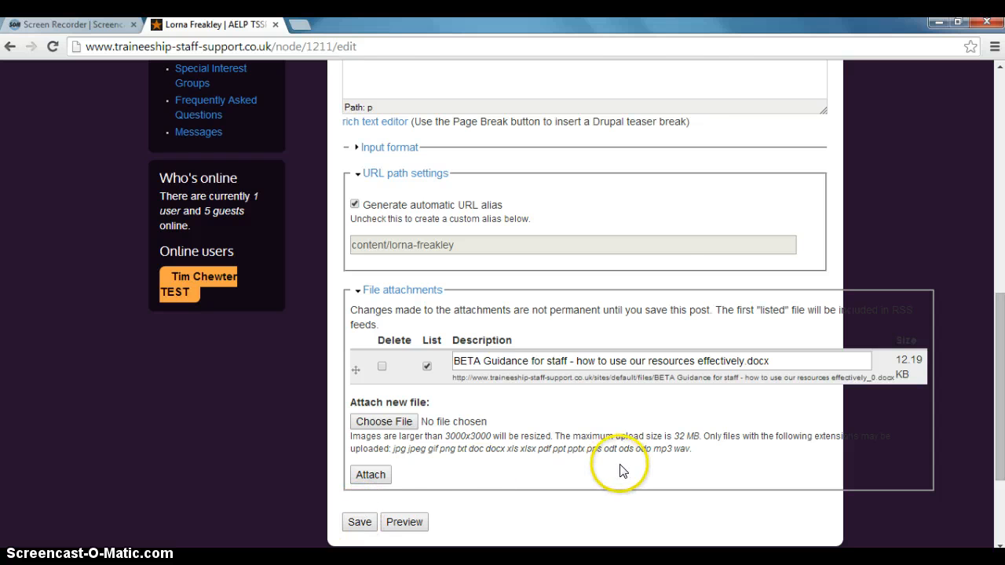
# Start a new line under the resources sentence in the page body with the text "Also take a look at"
pyautogui.scroll(3, 617, 464)
pyautogui.click(520, 215)
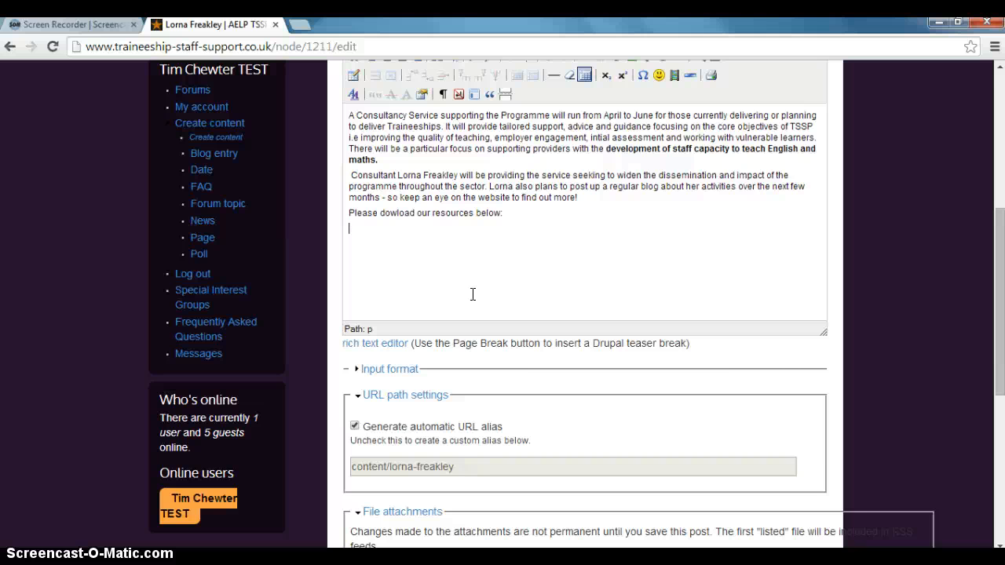
pyautogui.write('aLSO')
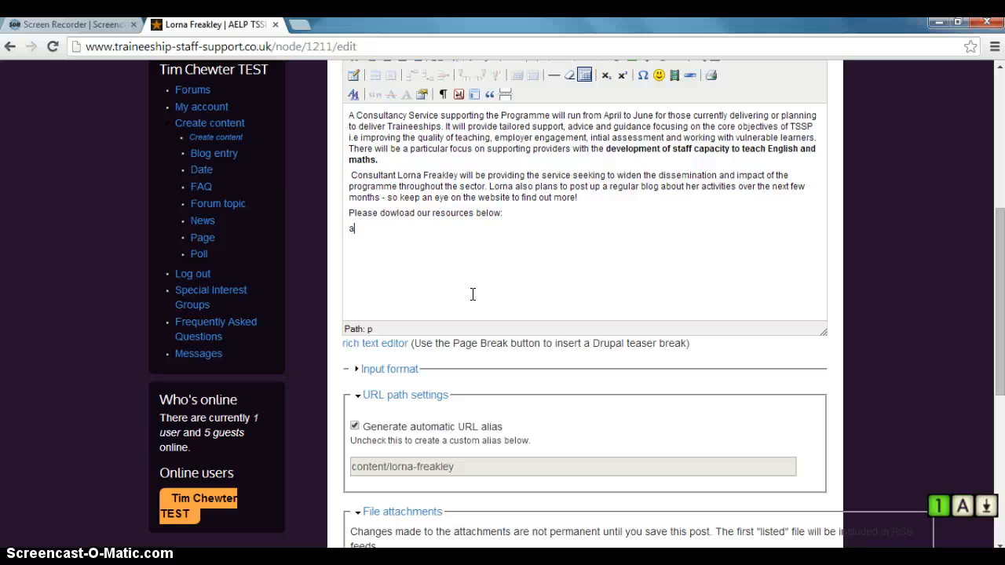
pyautogui.press('BackSpace')
pyautogui.press('BackSpace')
pyautogui.press('BackSpace')
pyautogui.press('BackSpace')
pyautogui.press('BackSpace')
pyautogui.write('A')
pyautogui.press('capslock')
pyautogui.write('lso take a look at ')
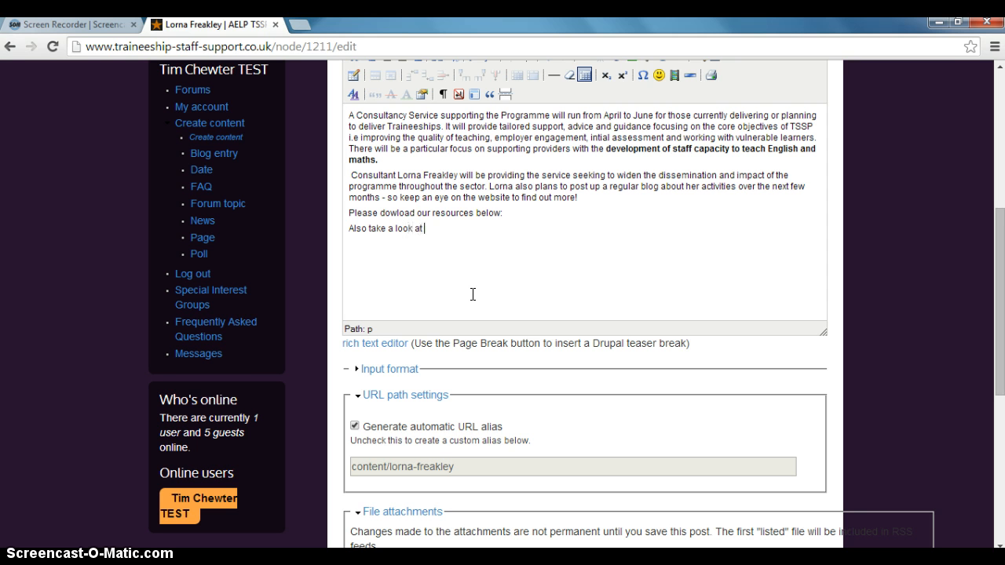
pyautogui.write('our new online platform (')
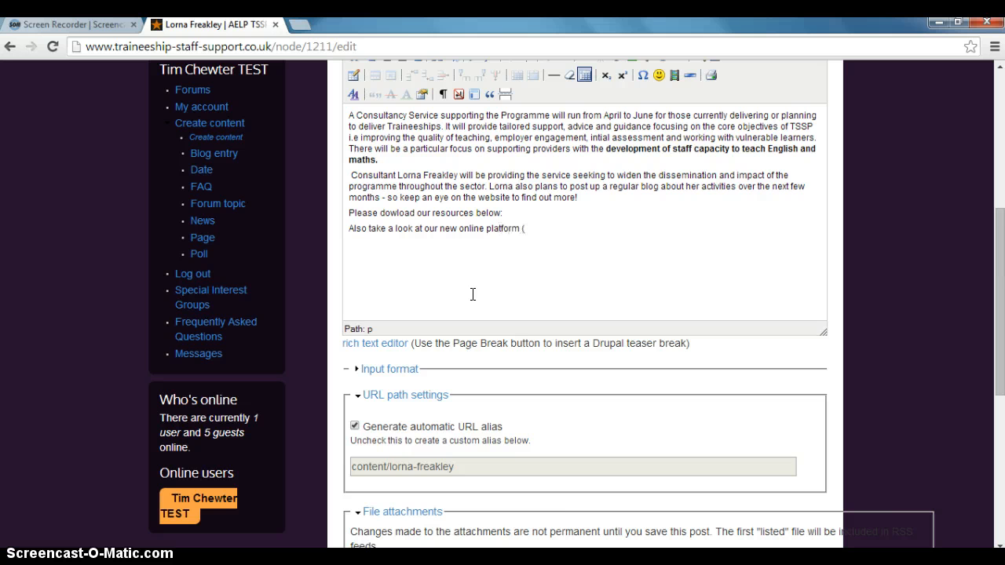
pyautogui.press('capslock')
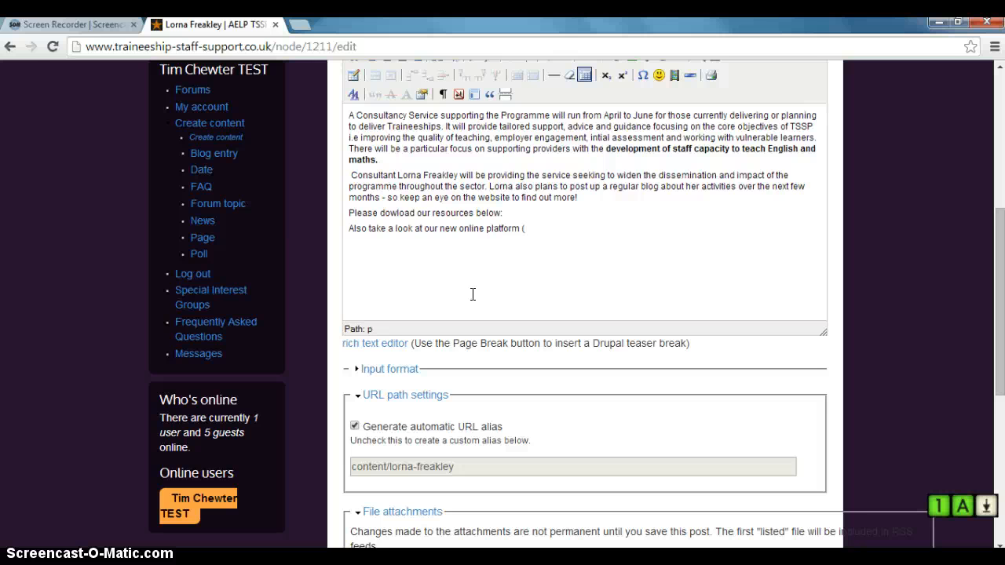
pyautogui.write('BEAT)')
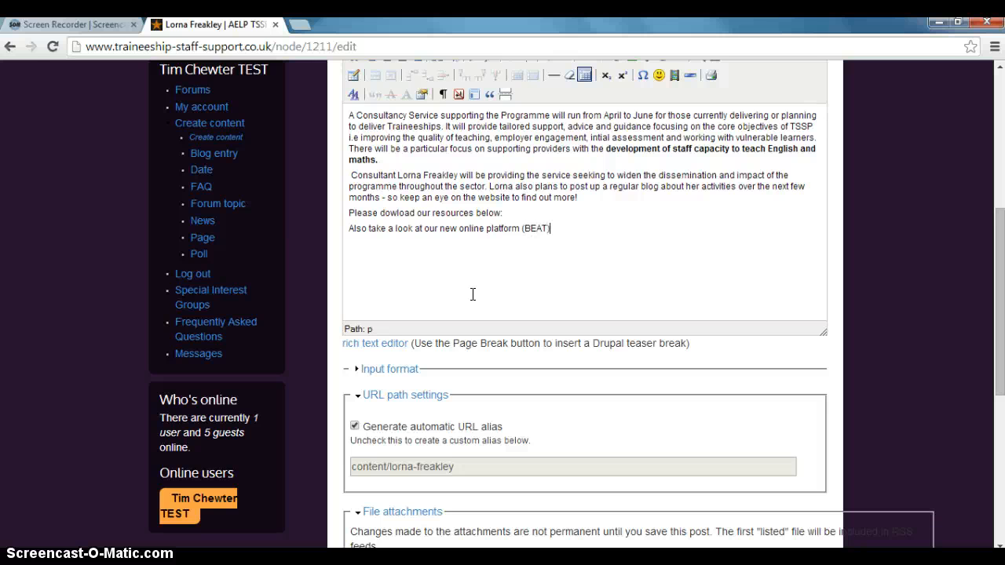
pyautogui.write(':')
pyautogui.press('capslock')
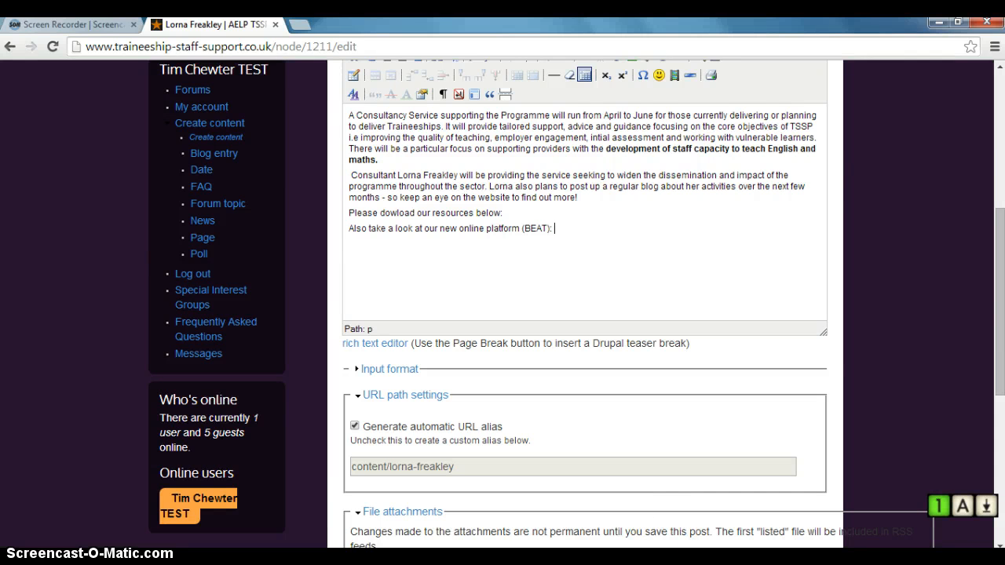
pyautogui.click(1003, 560)
pyautogui.click(1002, 560)
pyautogui.write('ww')
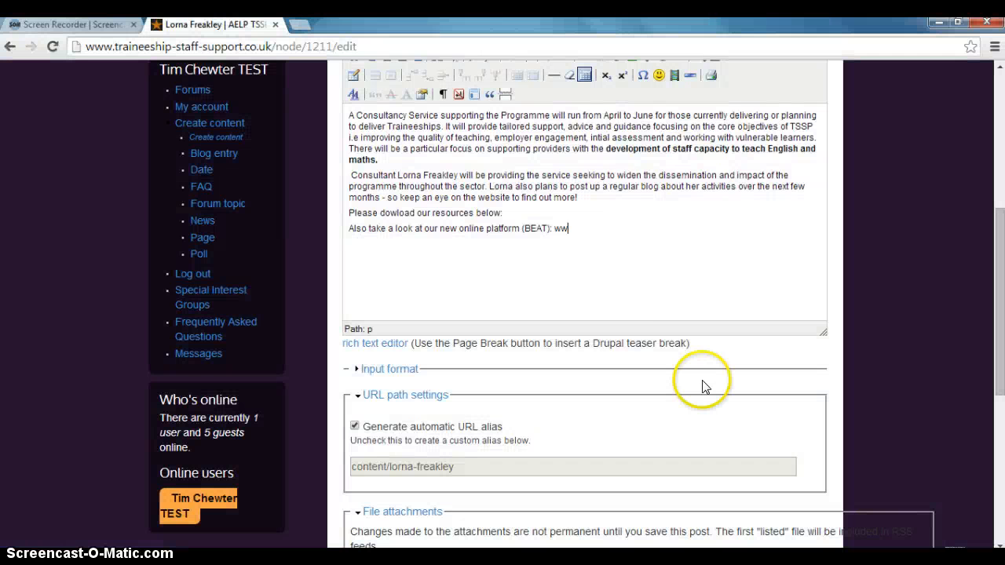
pyautogui.write('w.')
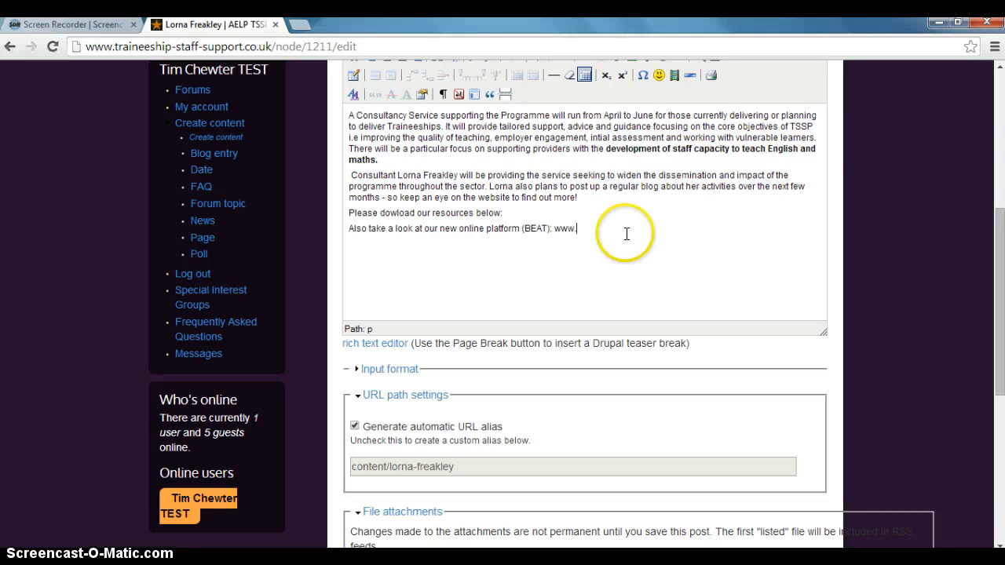
pyautogui.write('aelp.org.uk')
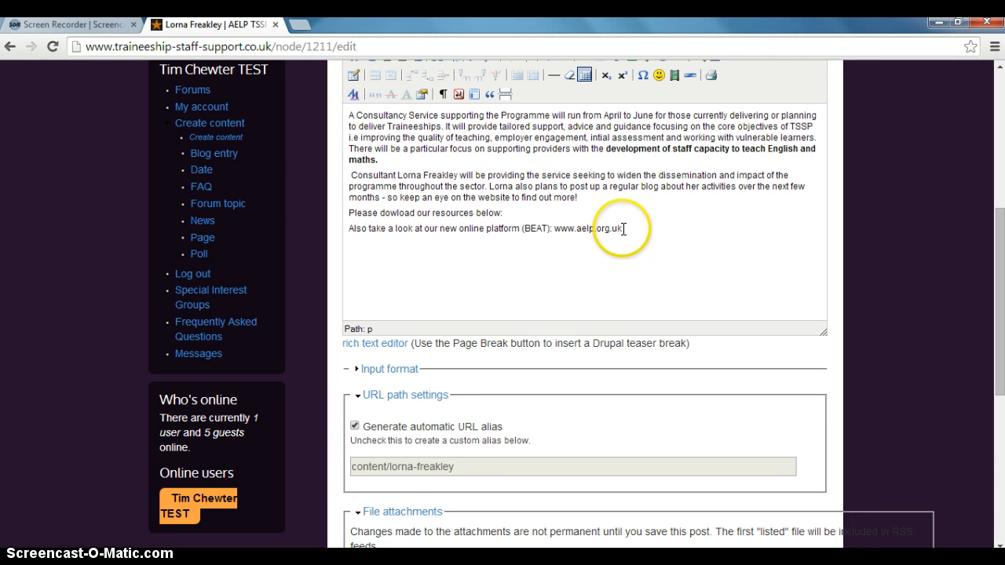
pyautogui.moveTo(622, 228); pyautogui.dragTo(613, 228)
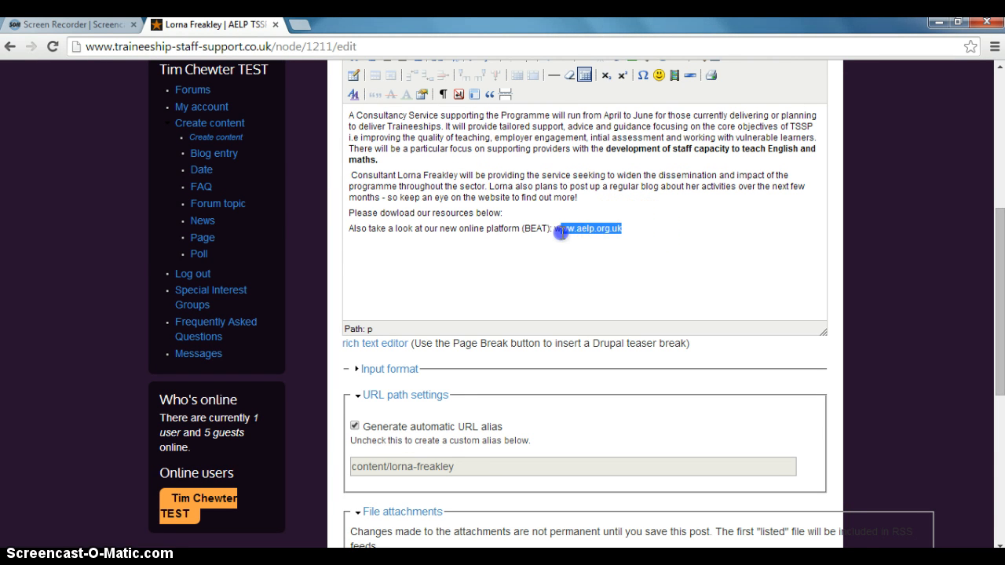
pyautogui.scroll(1, 606, 204)
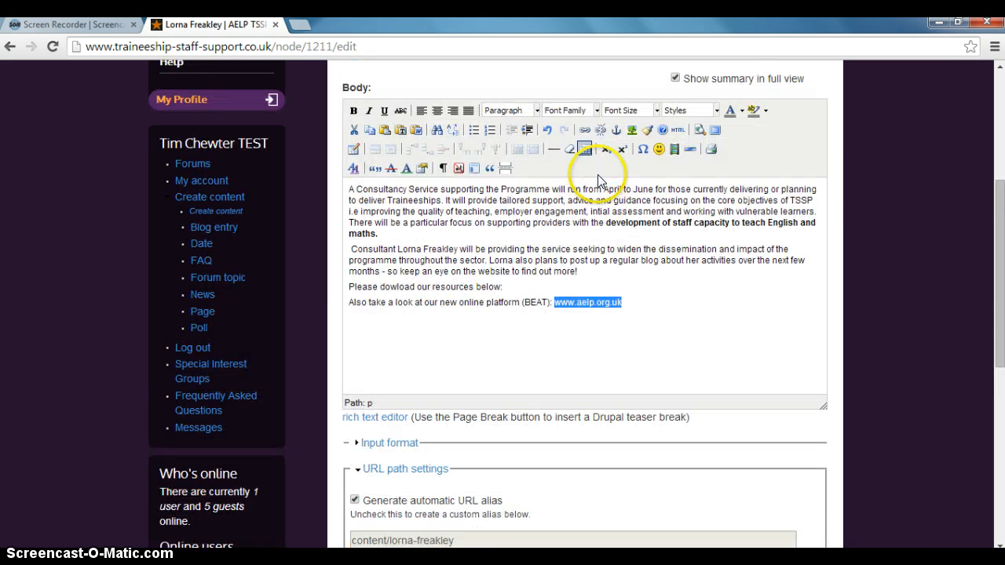
pyautogui.click(585, 130)
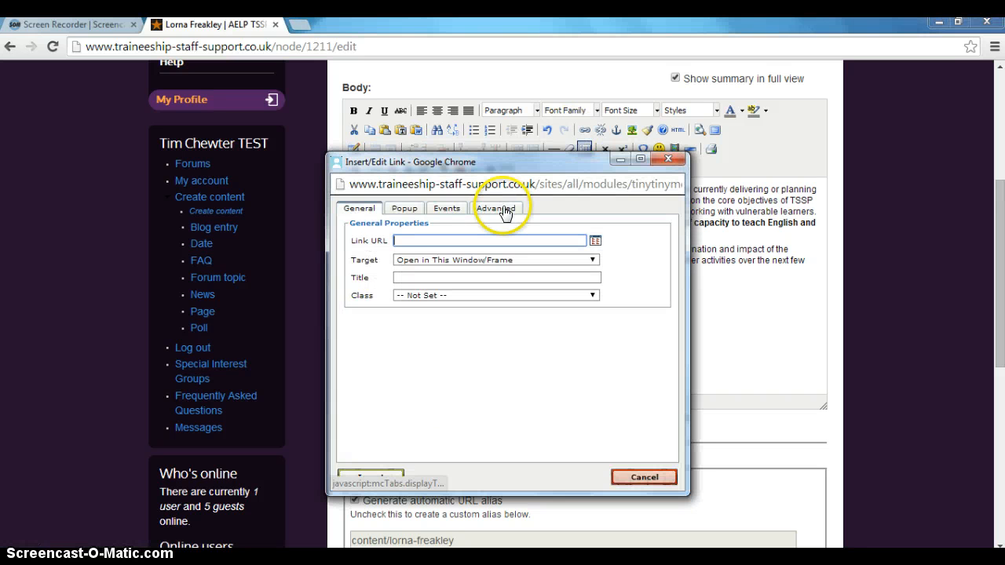
pyautogui.write('www.aelp.org.uk')
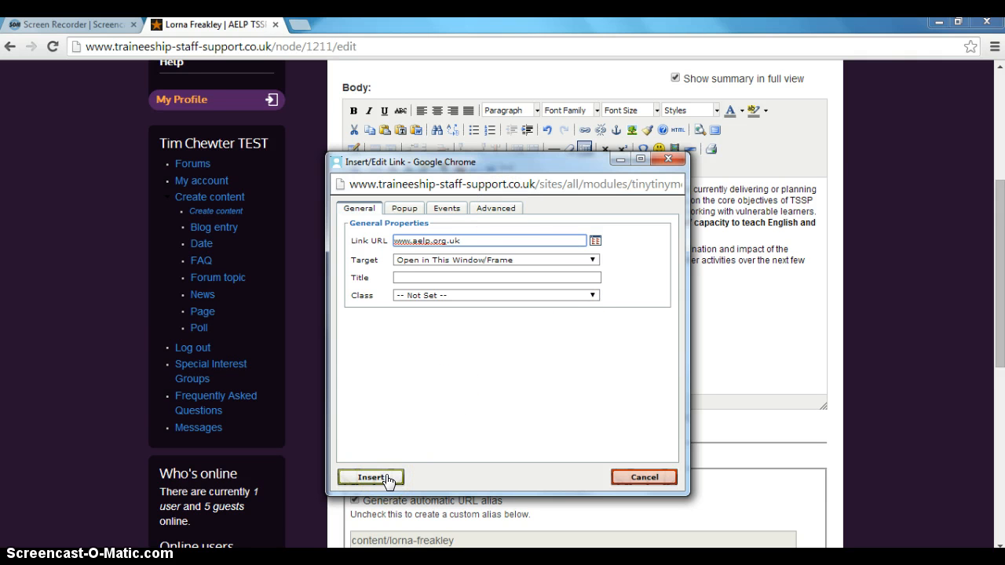
pyautogui.click(388, 479)
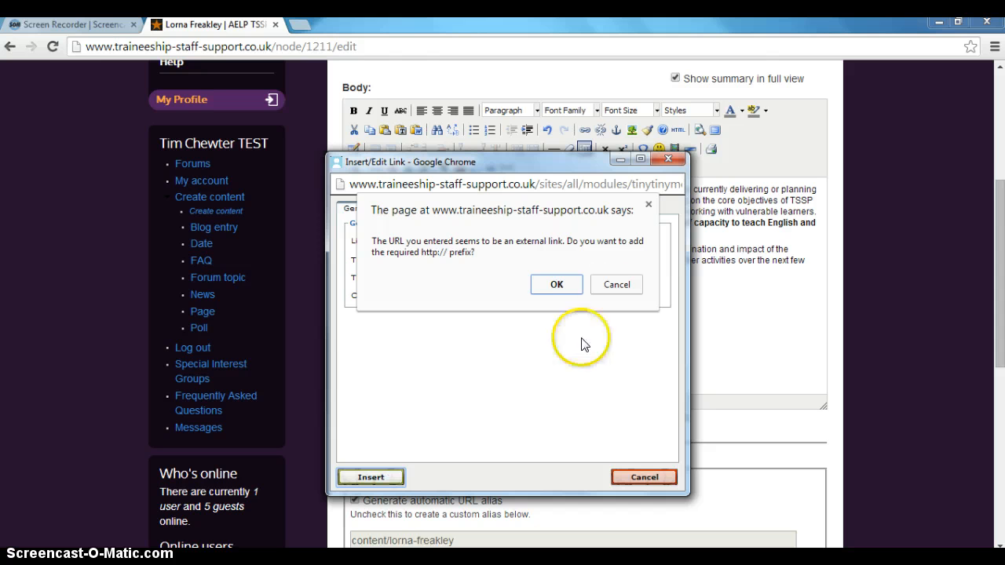
pyautogui.click(574, 283)
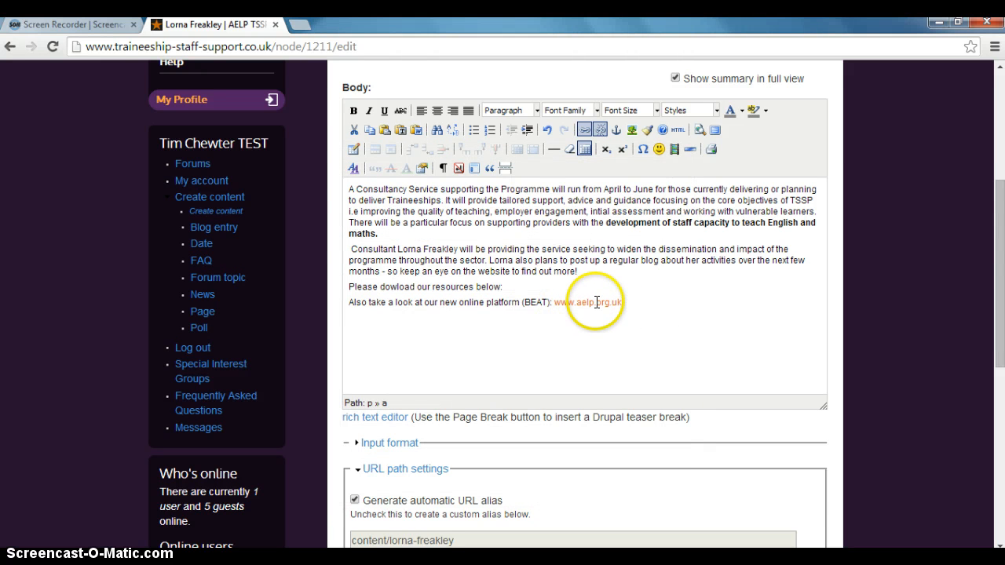
# Correct the platform label in the brackets of the last body line to "BETA"
pyautogui.click(543, 302)
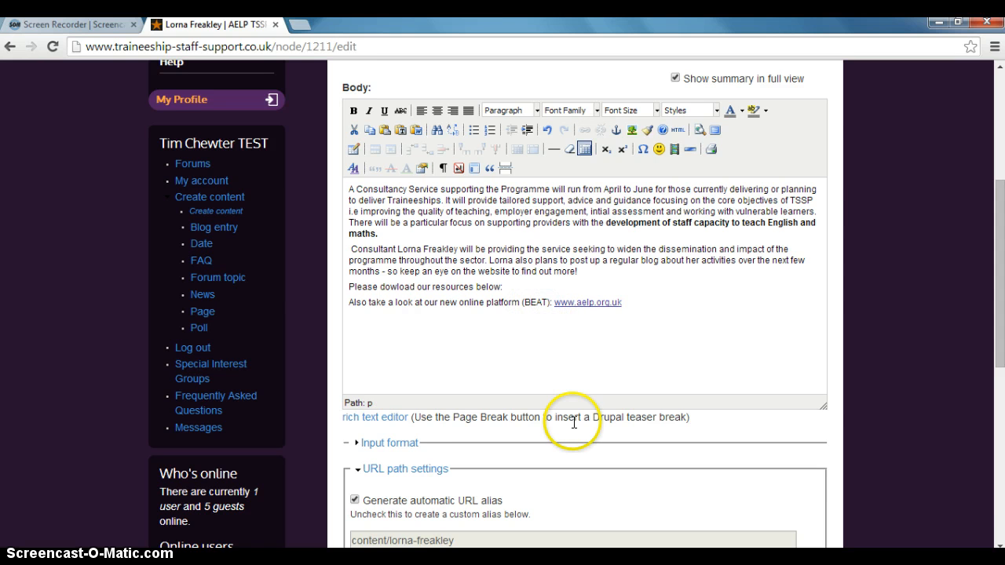
pyautogui.press('BackSpace')
pyautogui.press('BackSpace')
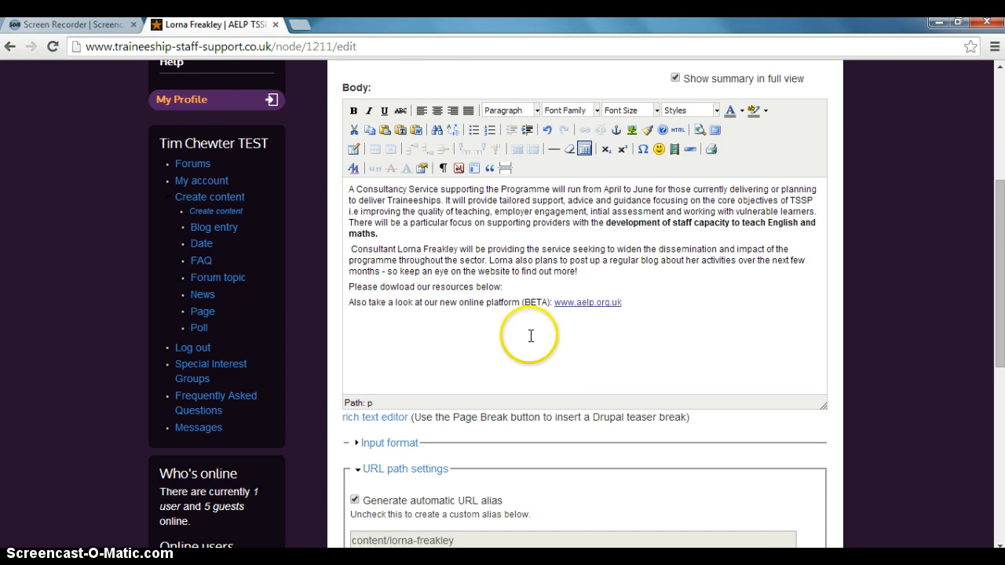
# Save the edited page and check the new text, link and attachment on the published version
pyautogui.scroll(-1, 529, 334)
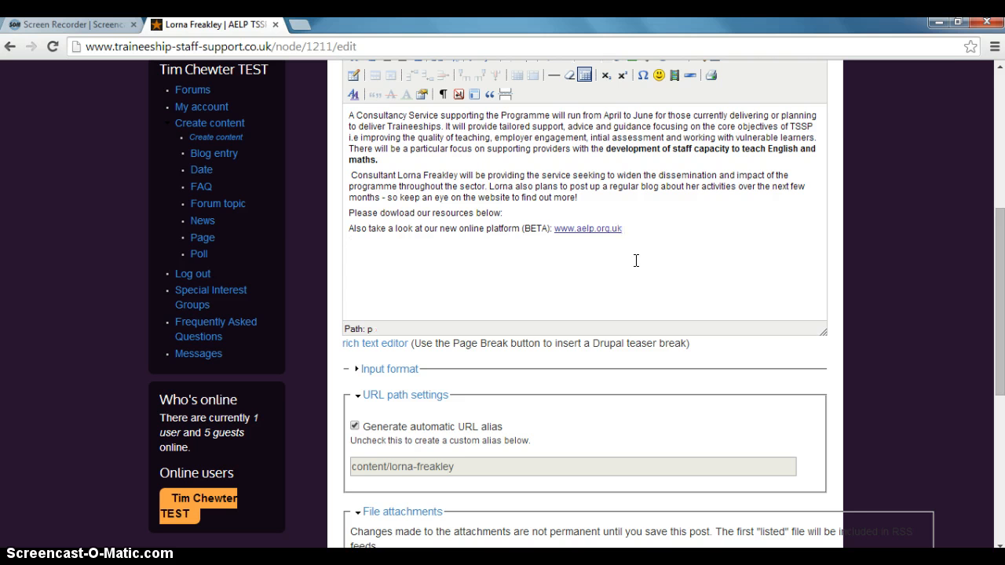
pyautogui.click(629, 233)
pyautogui.scroll(-4, 606, 230)
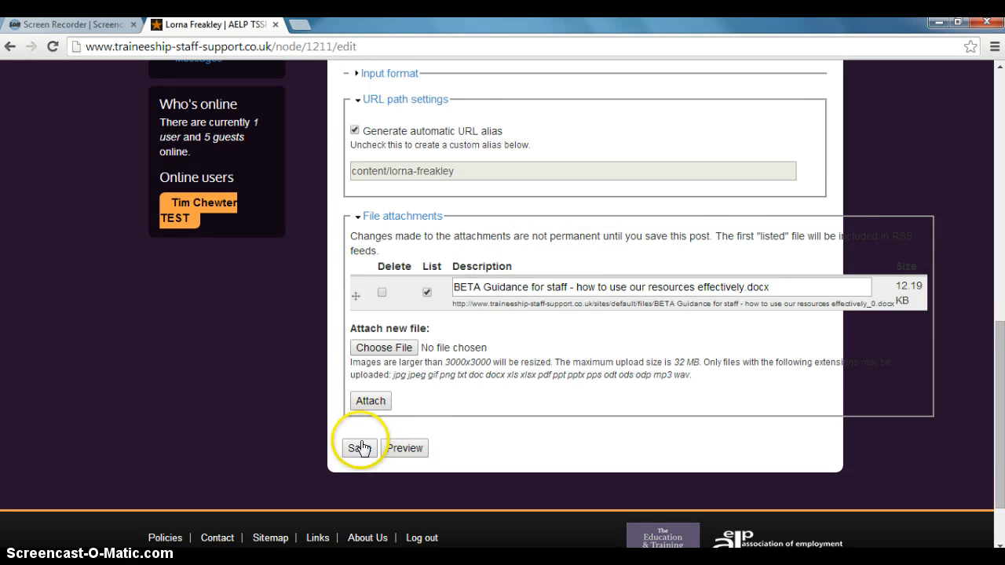
pyautogui.click(360, 449)
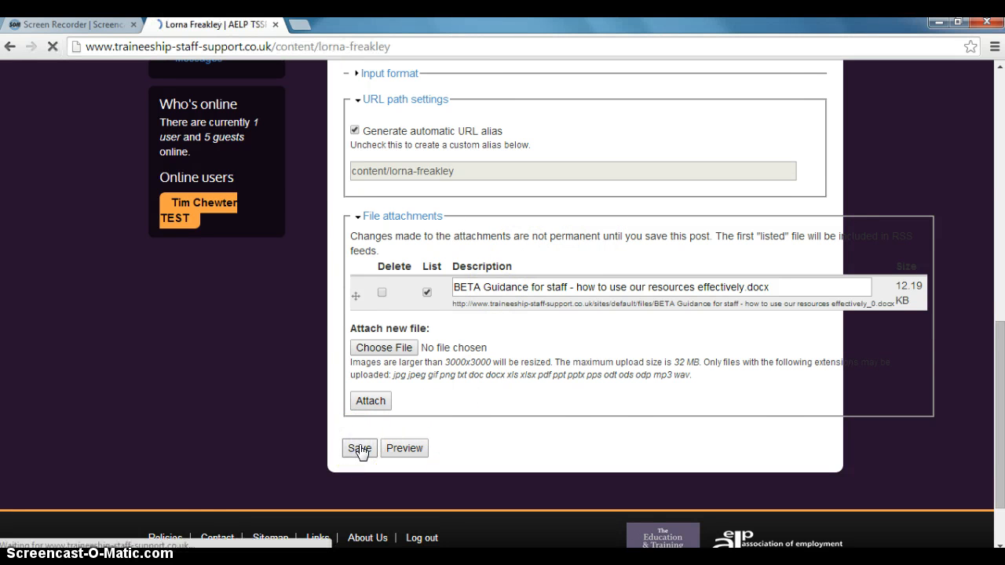
pyautogui.scroll(-1, 363, 440)
pyautogui.scroll(-1, 452, 472)
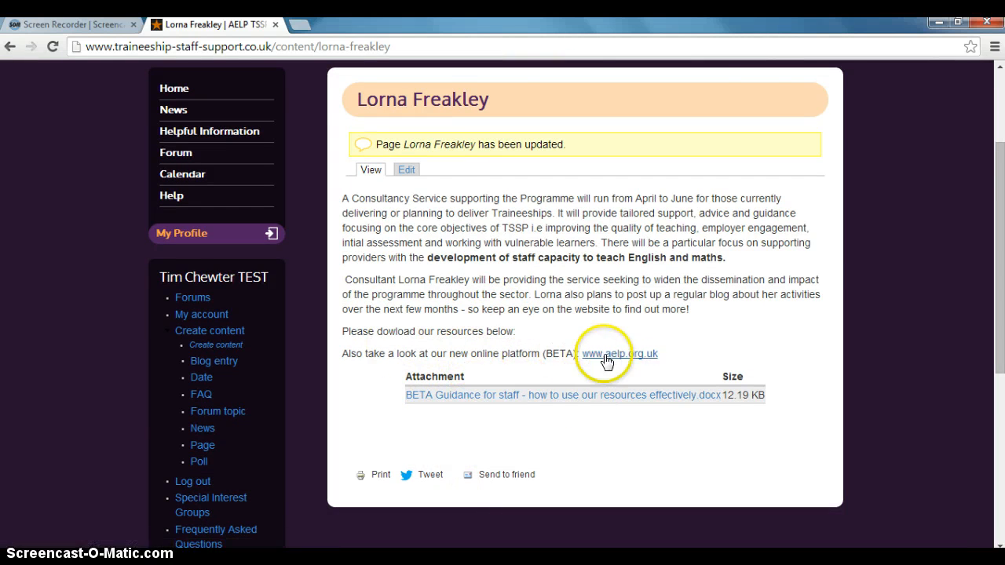
pyautogui.scroll(2, 526, 369)
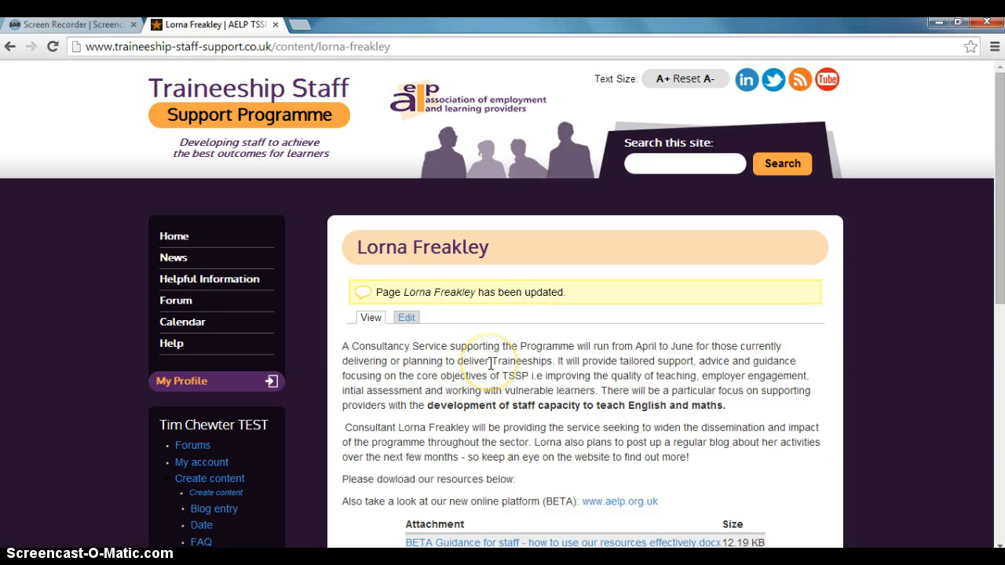
pyautogui.scroll(-2, 492, 363)
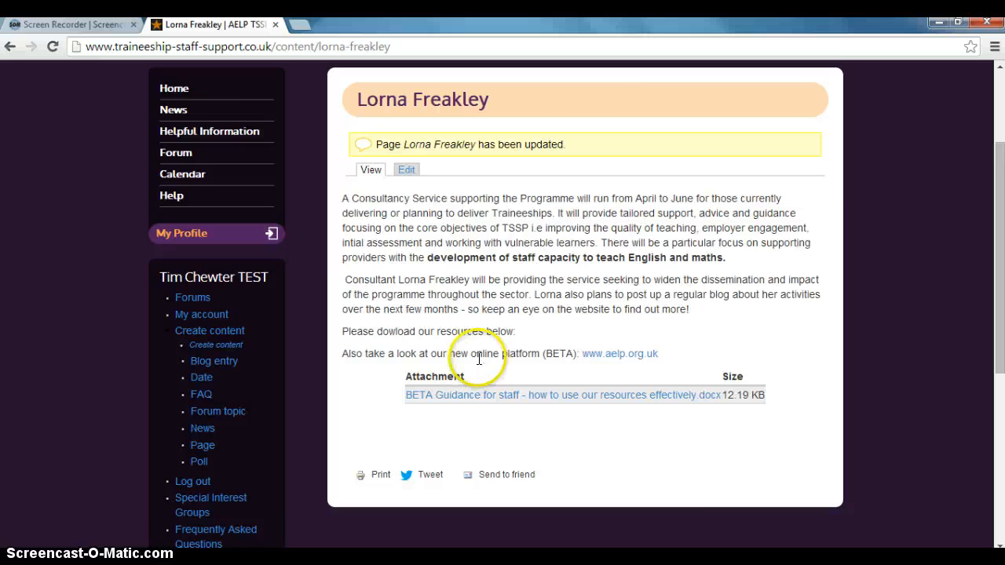
# Create a new content page and give it the title "Employer Engagement toolkit"
pyautogui.scroll(-1, 475, 359)
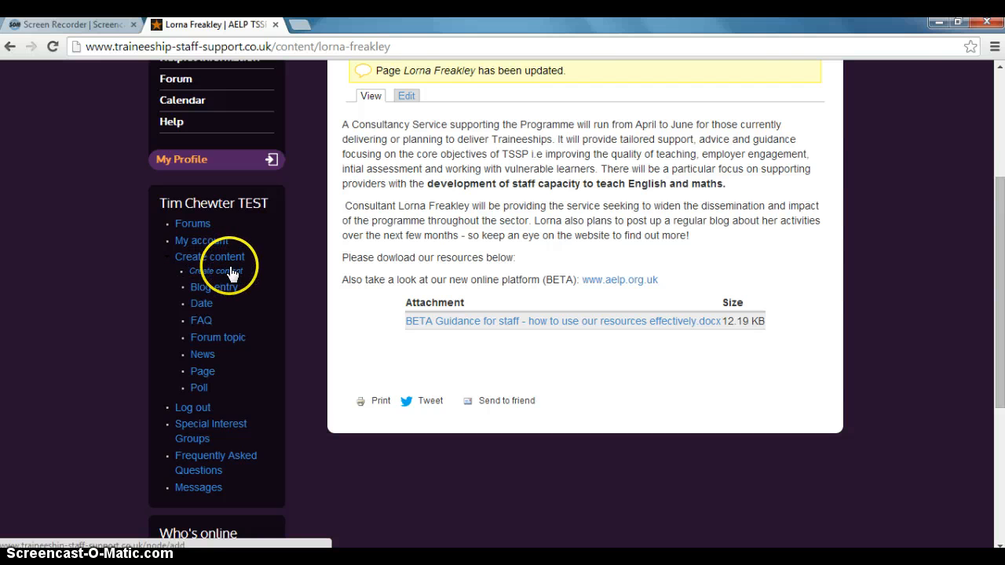
pyautogui.click(203, 380)
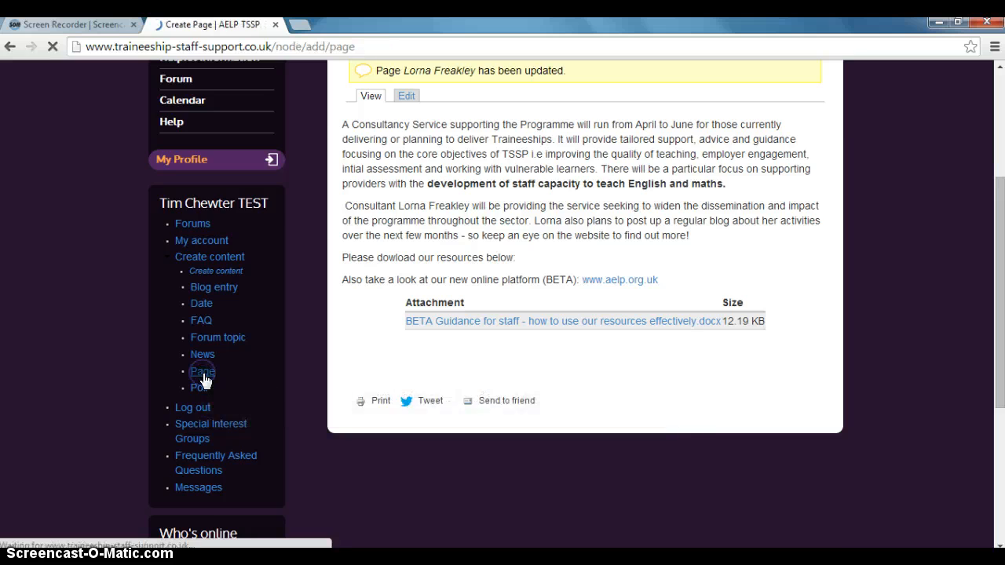
pyautogui.scroll(-5, 538, 404)
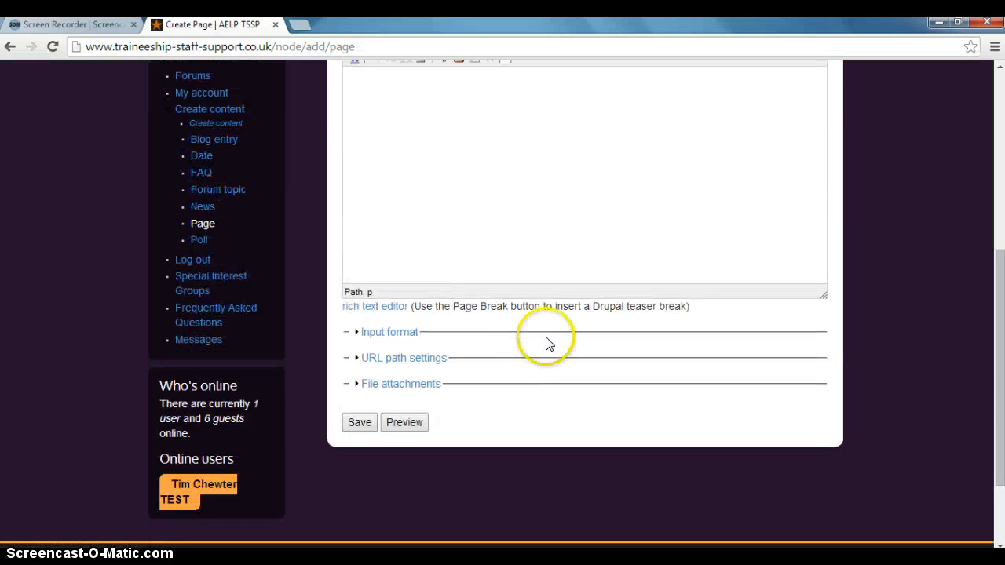
pyautogui.scroll(5, 525, 341)
pyautogui.click(497, 308)
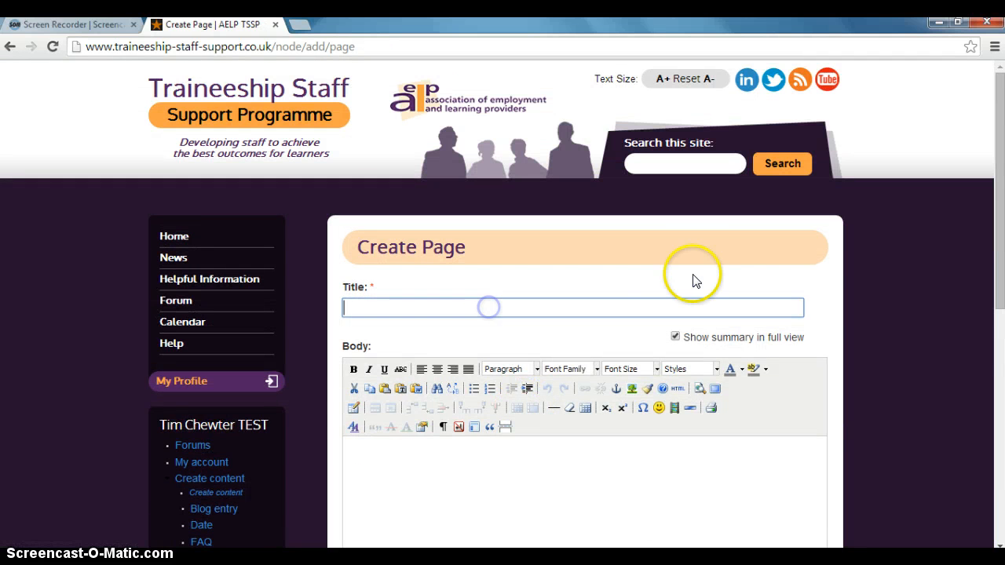
pyautogui.write('Employer En')
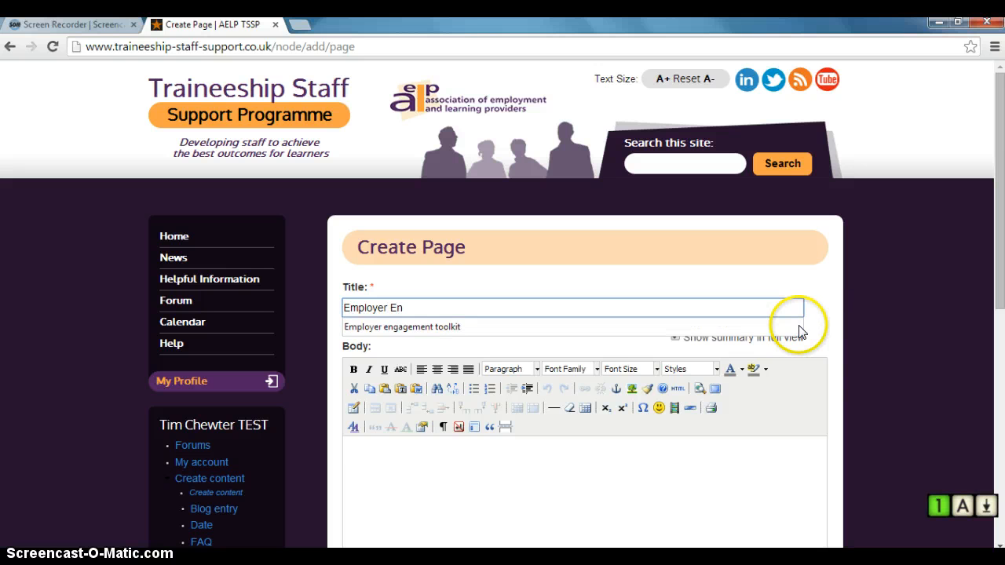
pyautogui.write('ga')
pyautogui.press('BackSpace')
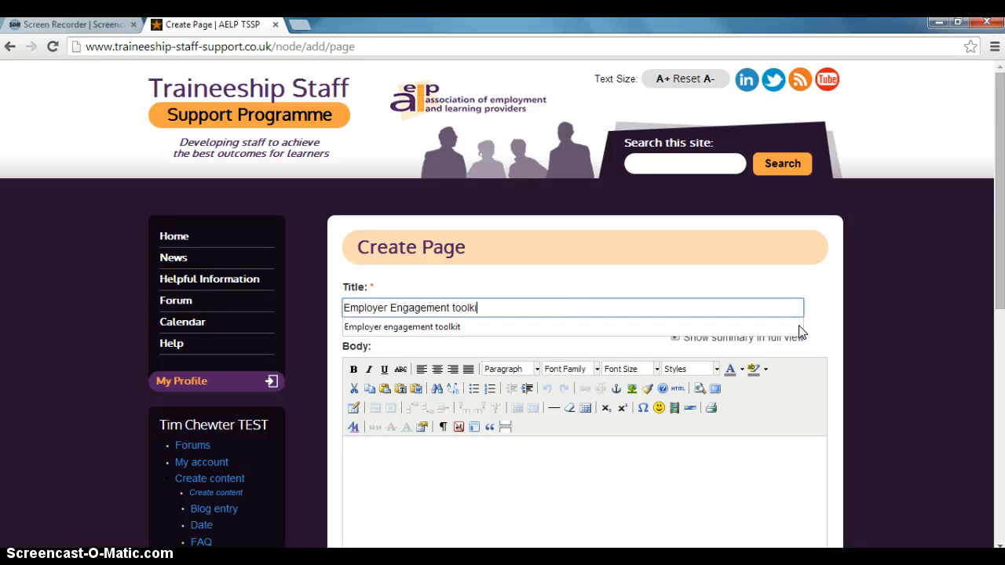
pyautogui.click(780, 331)
# Place the cursor in the new page's empty body and expand its file attachment options
pyautogui.scroll(-2, 709, 361)
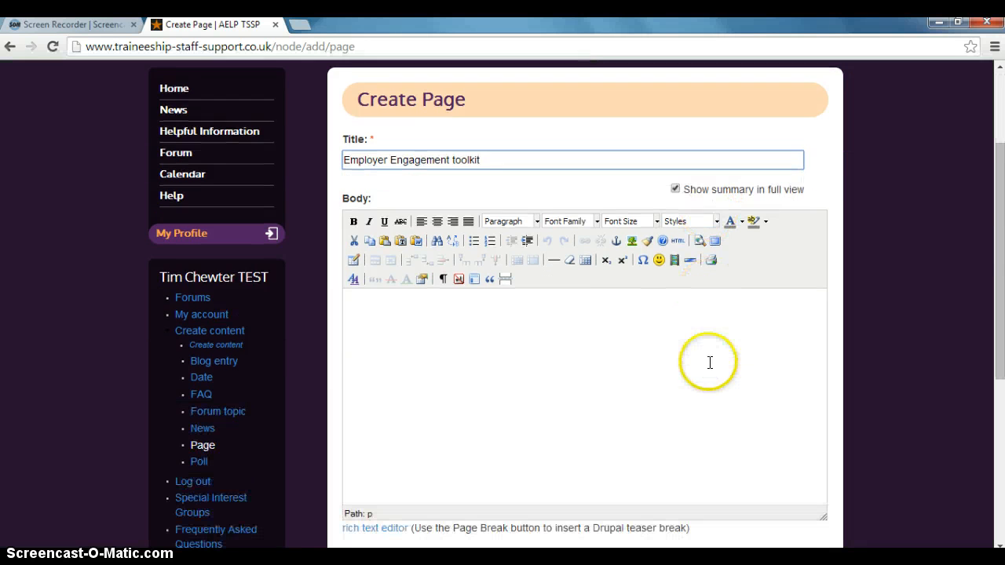
pyautogui.click(662, 343)
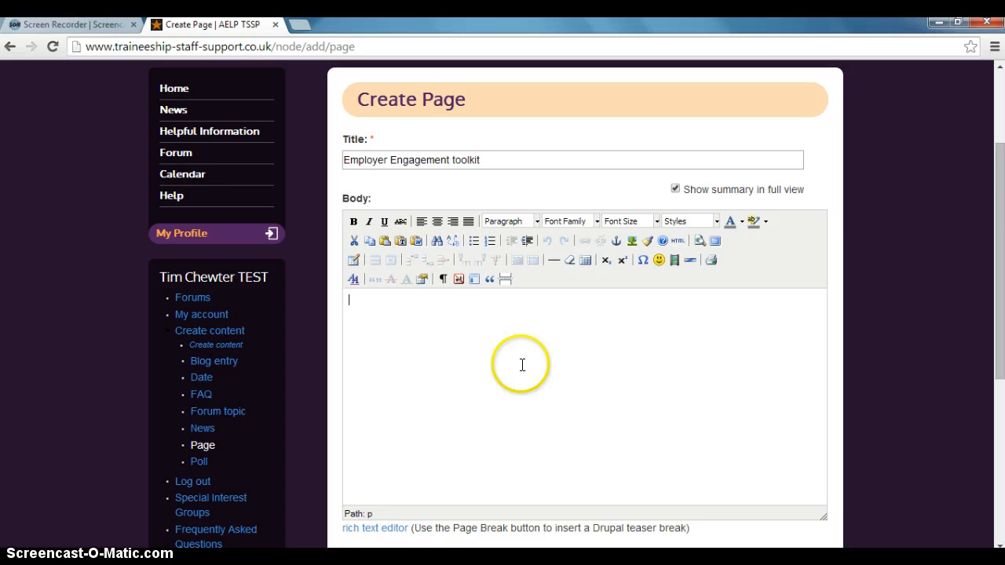
pyautogui.scroll(-2, 520, 346)
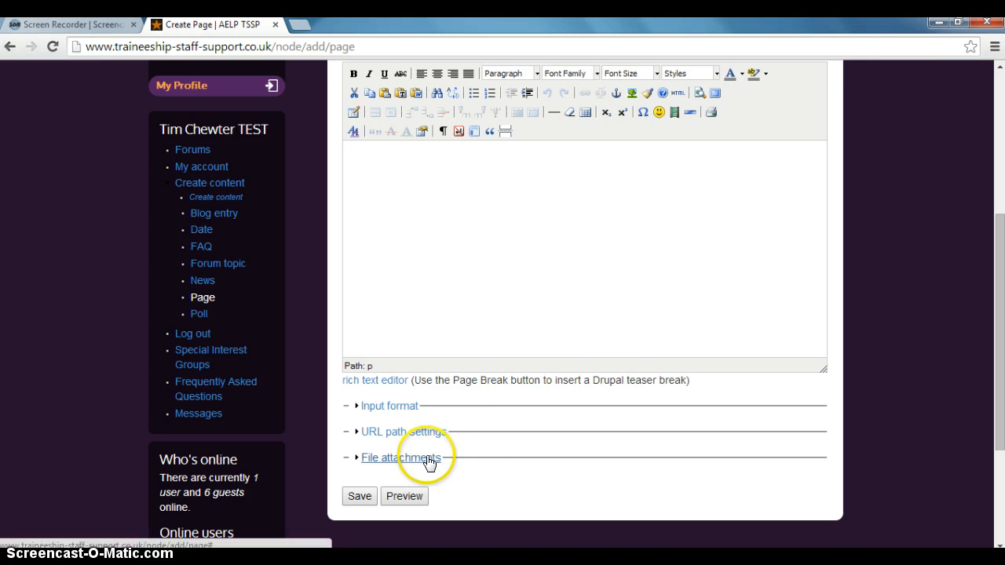
pyautogui.scroll(2, 493, 449)
pyautogui.scroll(-3, 492, 452)
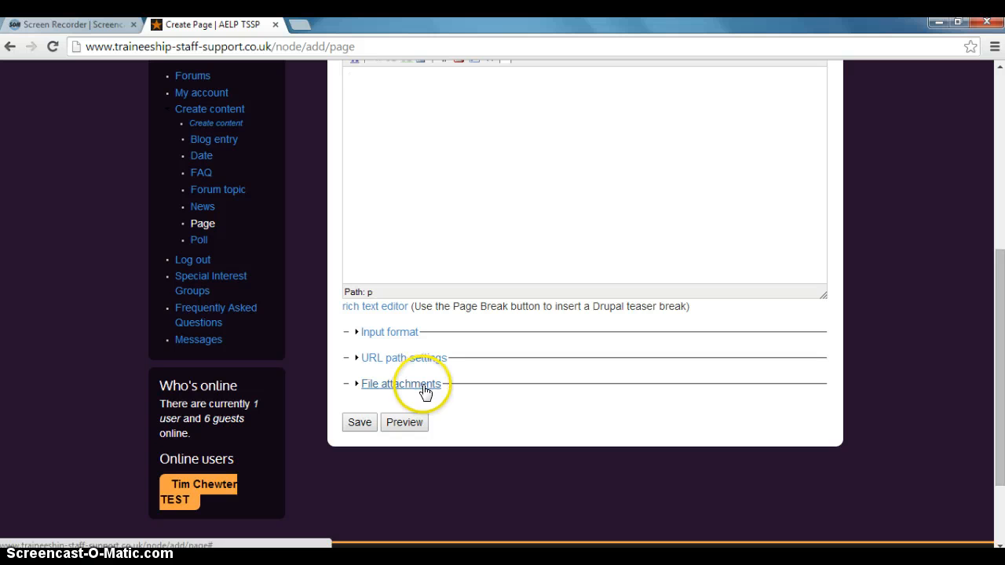
pyautogui.click(423, 386)
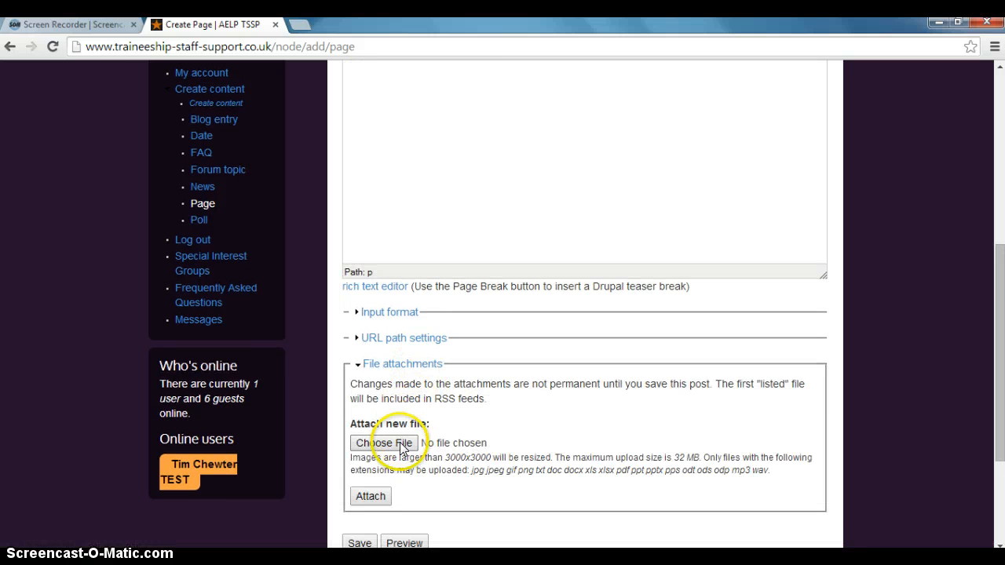
# Attach the file "BETA Employer engagement - resource 1" from the Employer engagement toolkit folder in My Documents to the new page
pyautogui.click(403, 446)
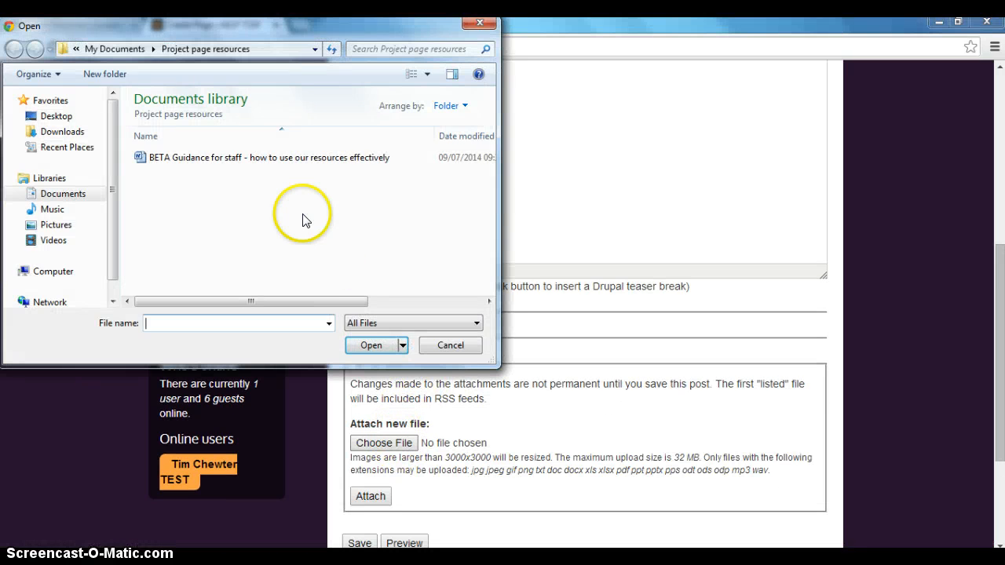
pyautogui.click(115, 49)
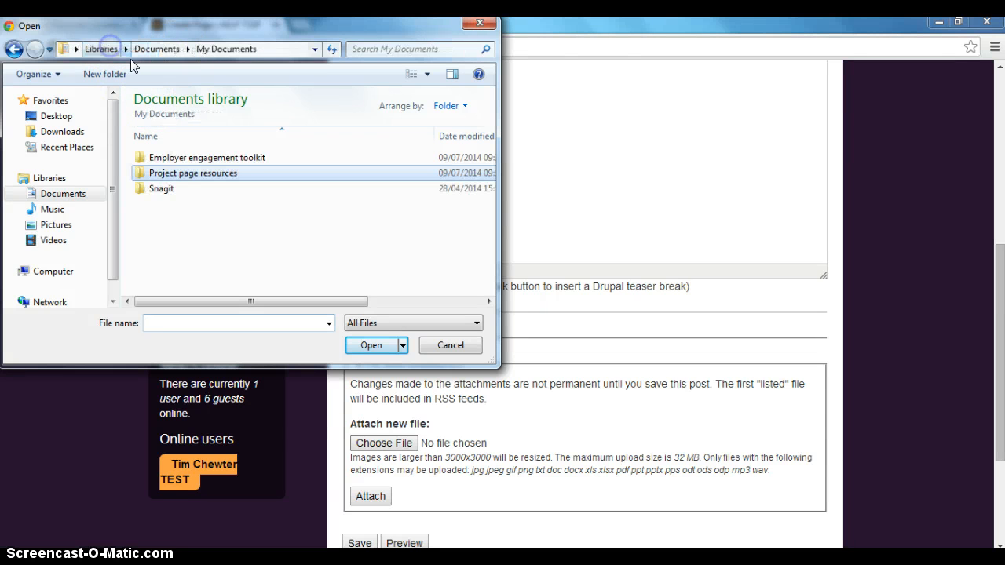
pyautogui.click(199, 159)
pyautogui.doubleClick(200, 160)
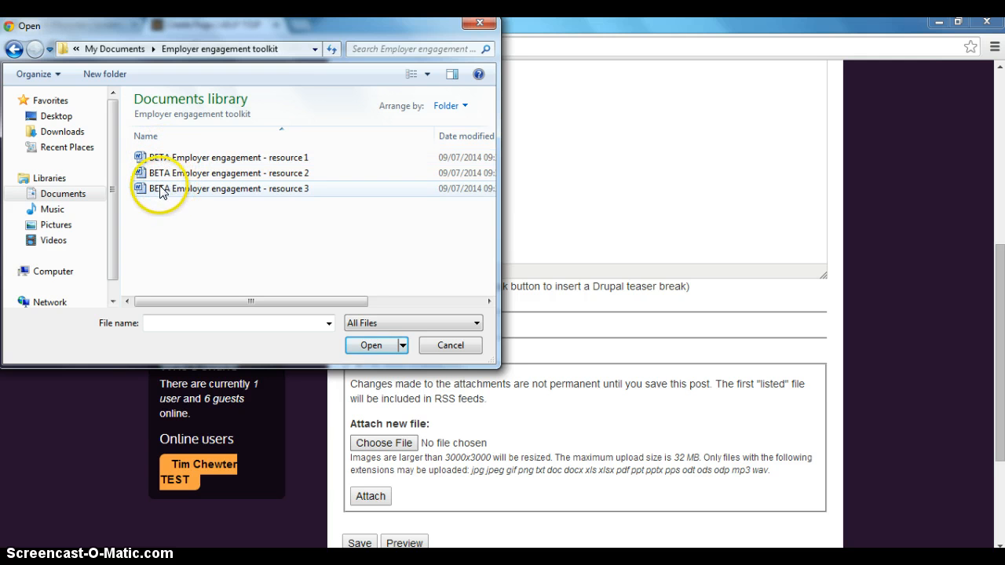
pyautogui.doubleClick(204, 158)
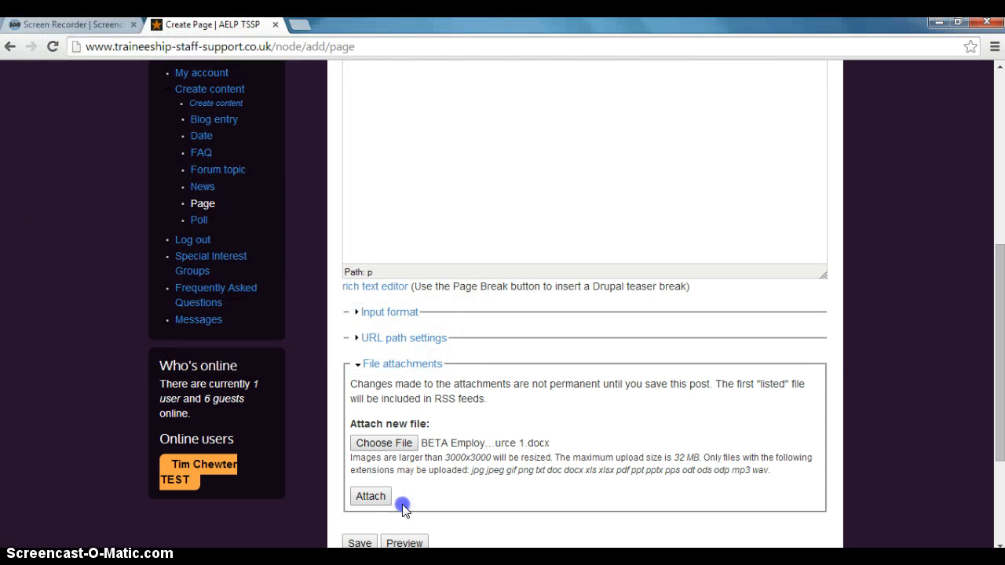
pyautogui.click(383, 496)
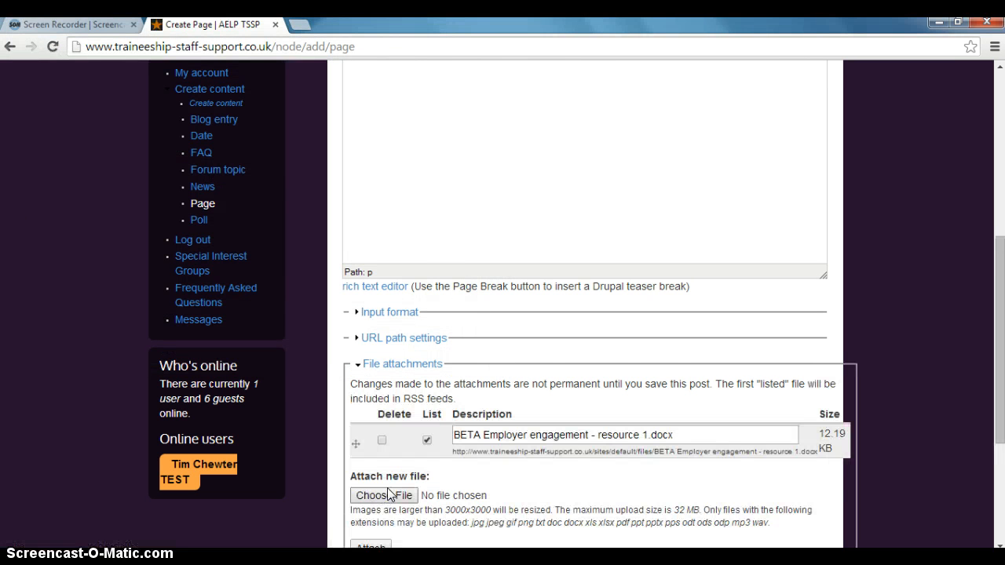
# Attach the files "BETA Employer engagement - resource 2" and "BETA Employer engagement - resource 3" to the page
pyautogui.scroll(-1, 390, 501)
pyautogui.click(397, 424)
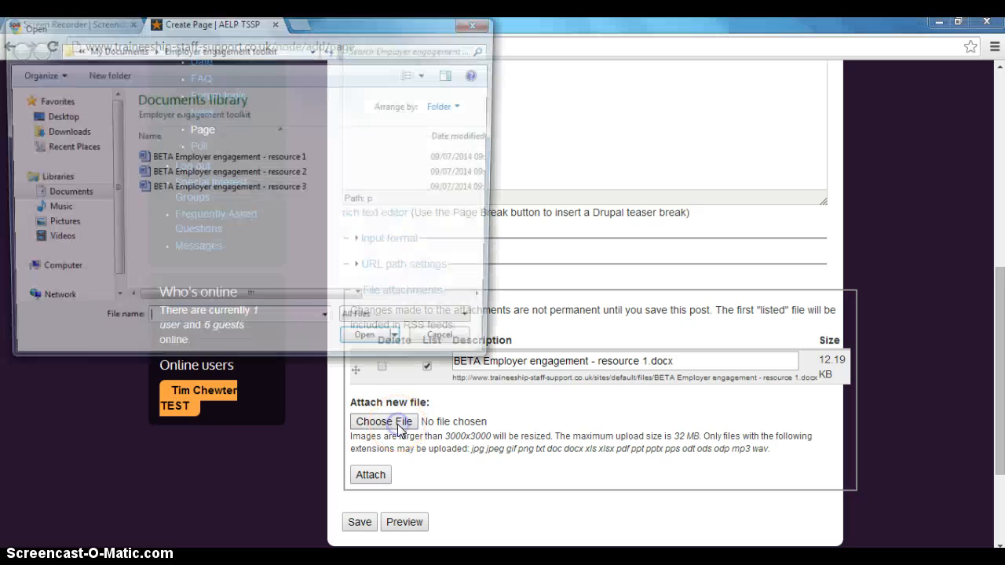
pyautogui.doubleClick(205, 173)
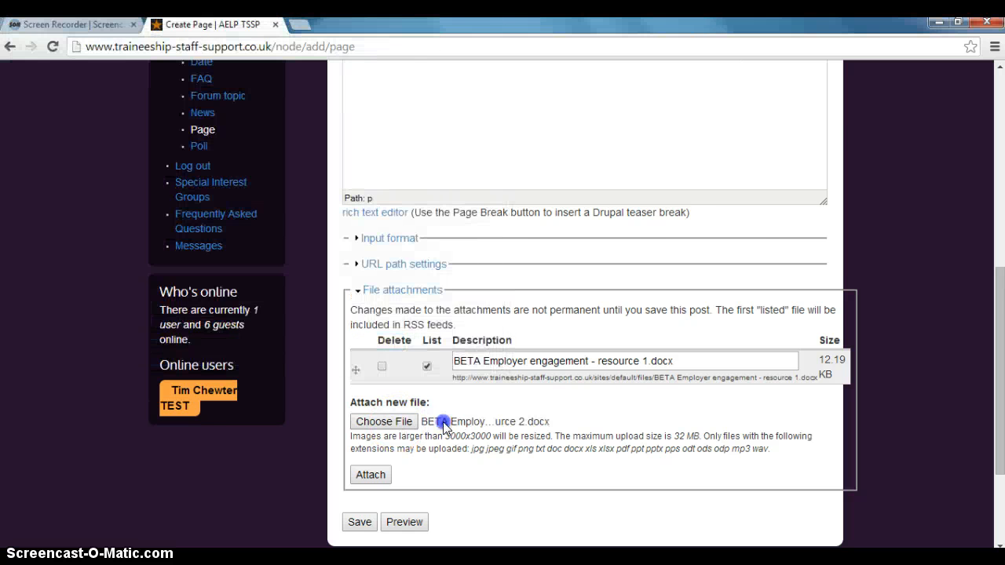
pyautogui.click(368, 399)
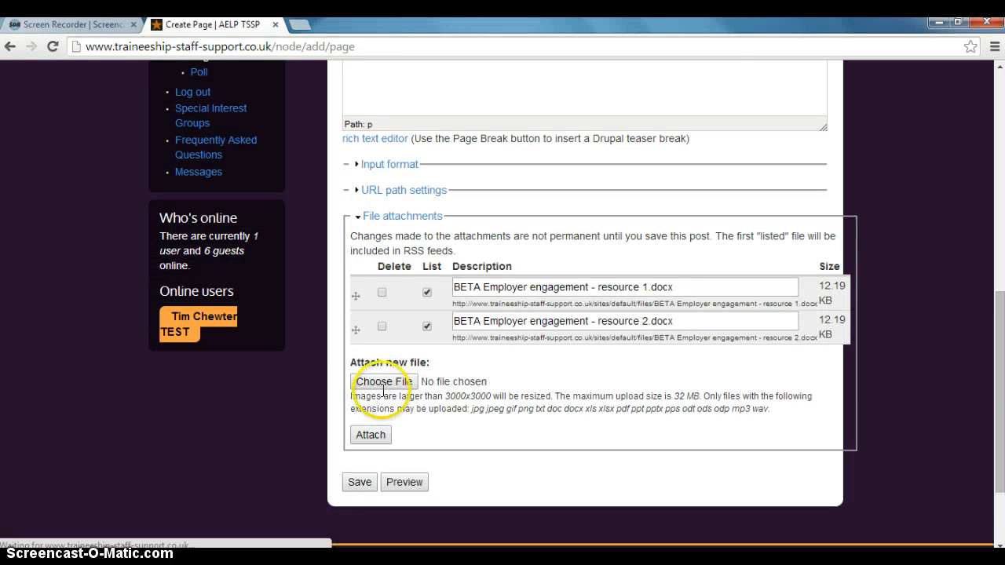
pyautogui.click(390, 390)
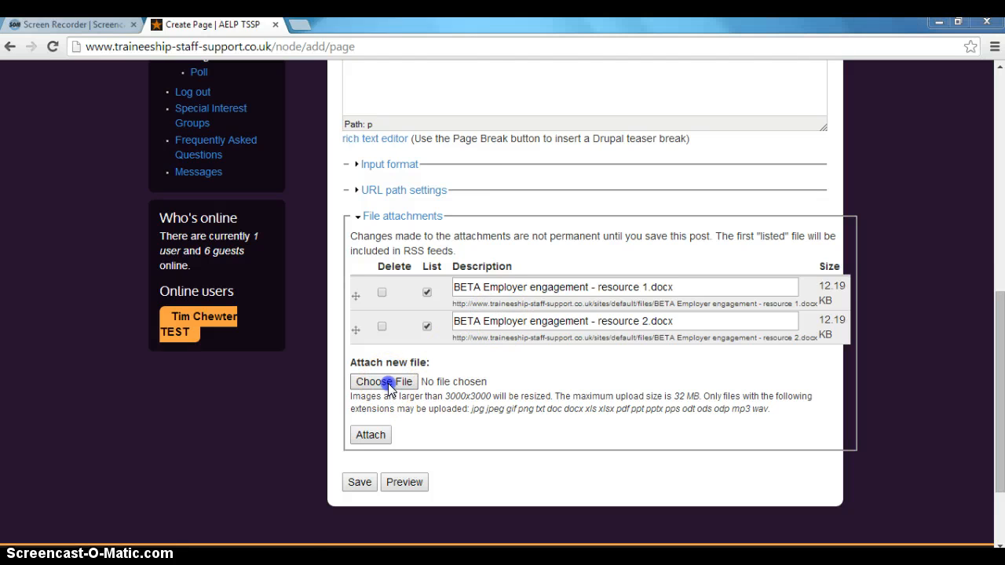
pyautogui.doubleClick(291, 189)
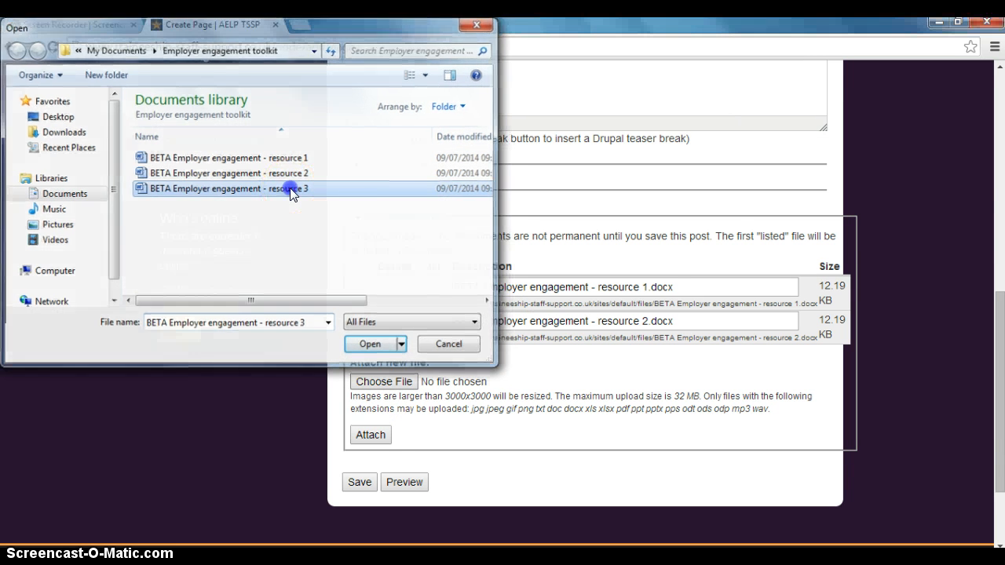
pyautogui.click(370, 435)
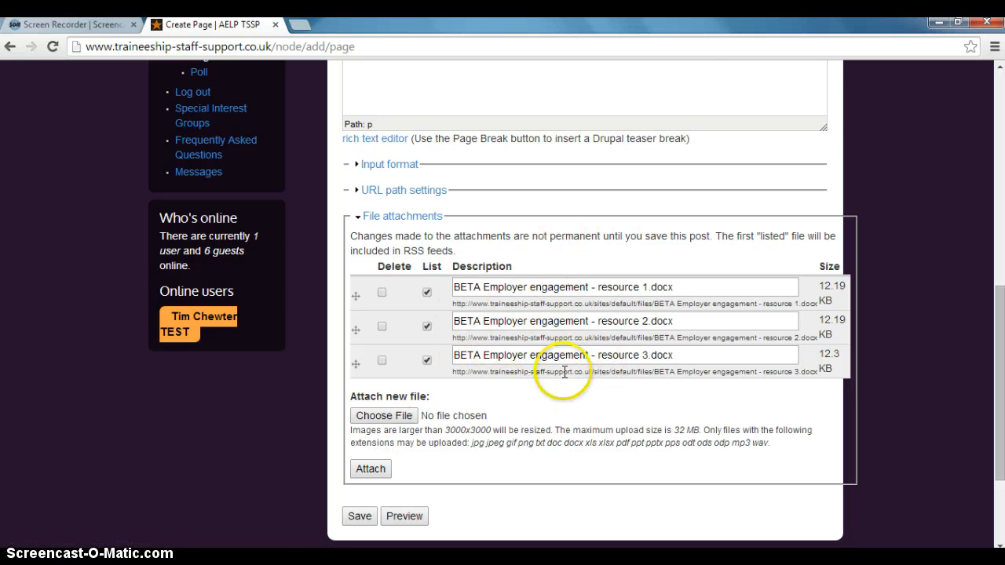
# Review the empty body and the attachment list, and save the new Employer Engagement toolkit page
pyautogui.scroll(5, 557, 369)
pyautogui.scroll(-5, 553, 378)
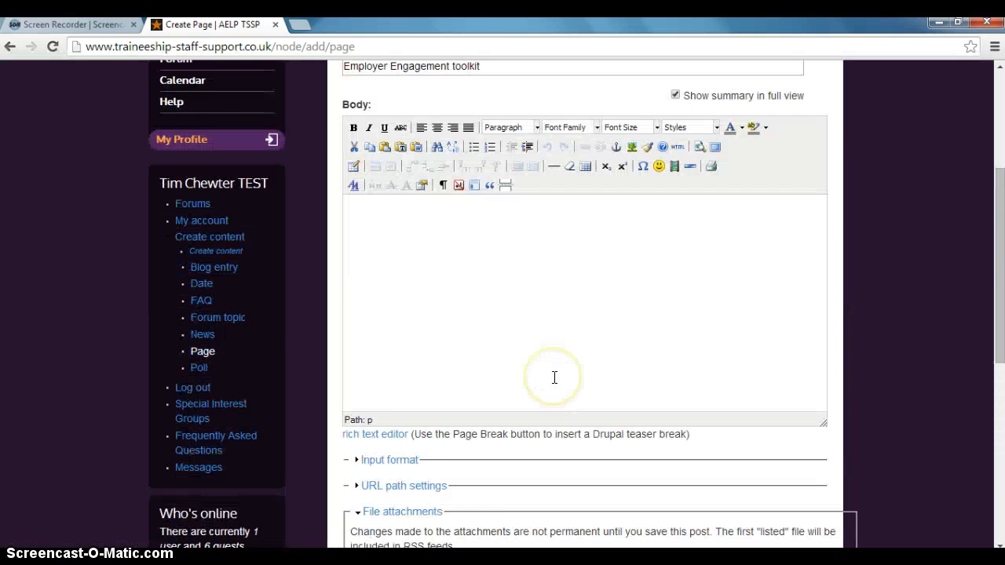
pyautogui.scroll(4, 531, 372)
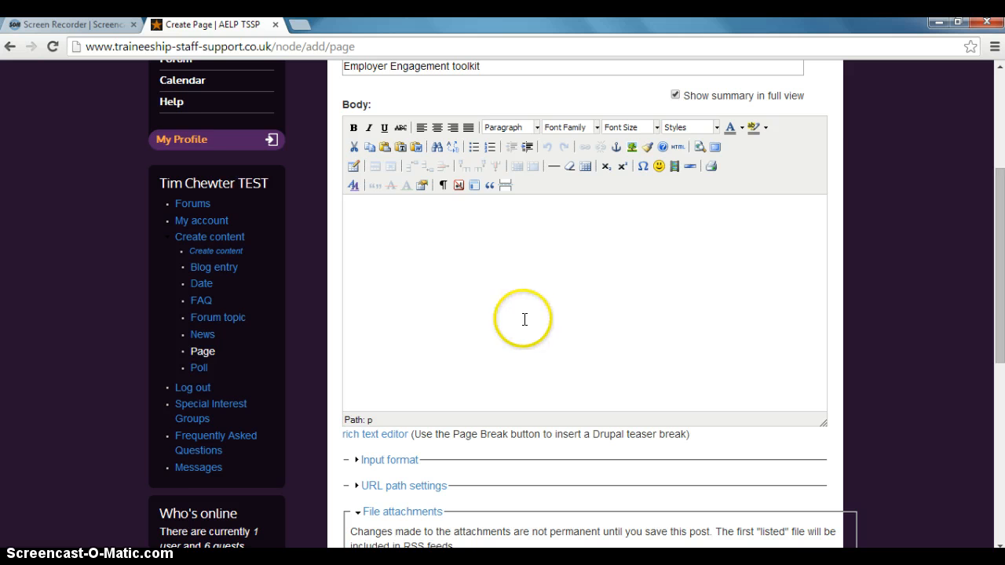
pyautogui.scroll(-4, 525, 320)
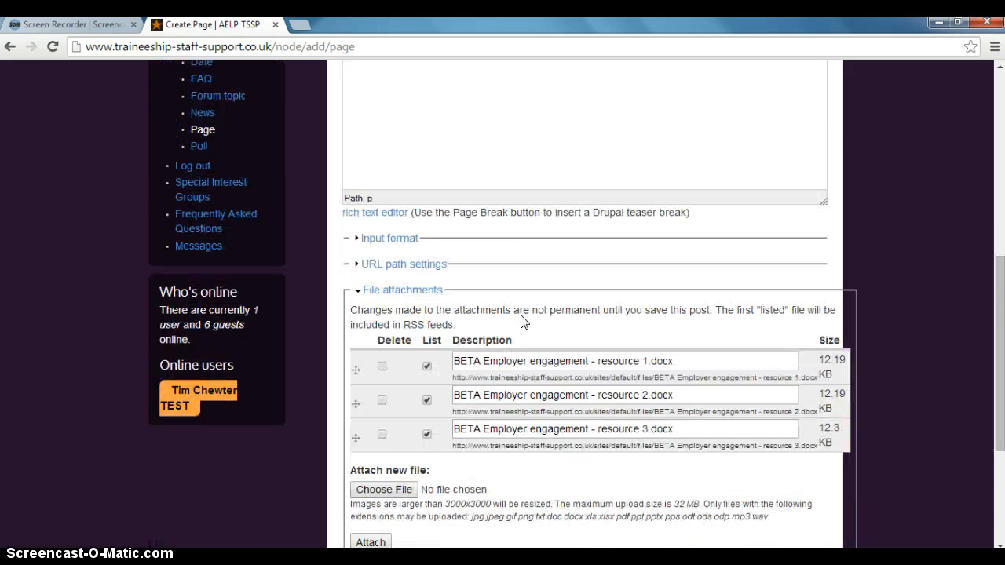
pyautogui.scroll(-1, 525, 319)
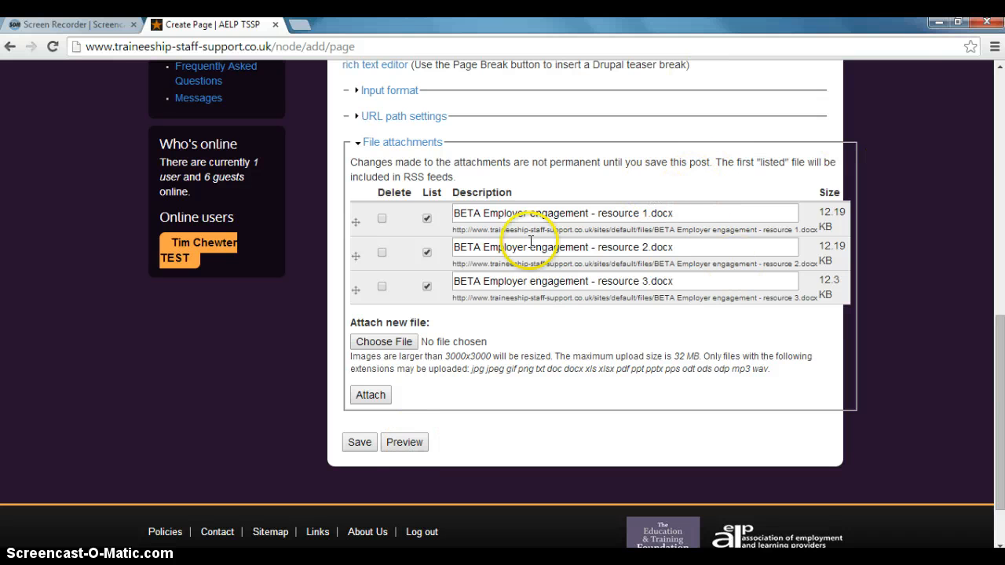
pyautogui.click(366, 445)
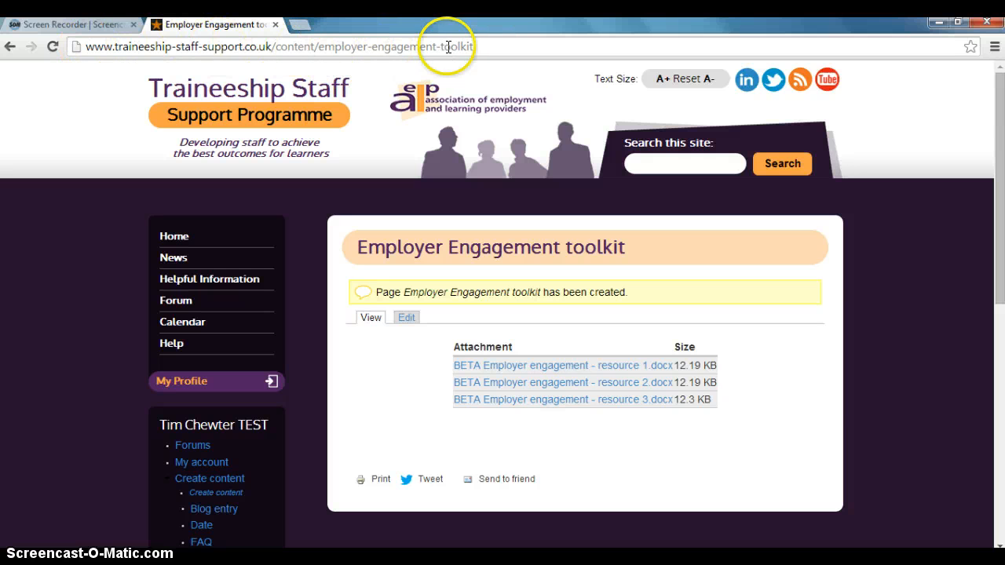
# Copy the full web address of the published Employer Engagement toolkit page
pyautogui.click(490, 46)
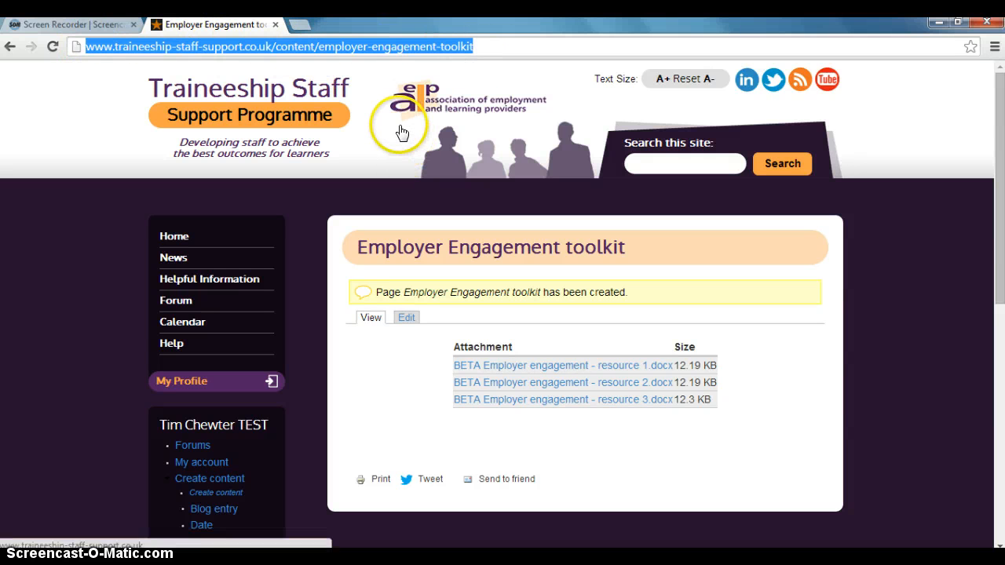
pyautogui.rightClick(380, 44)
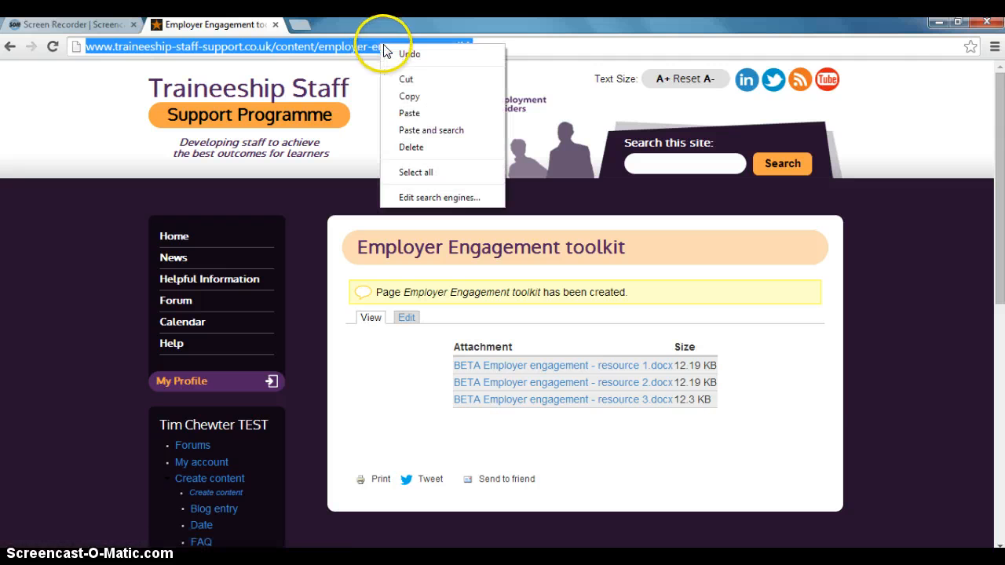
pyautogui.click(408, 96)
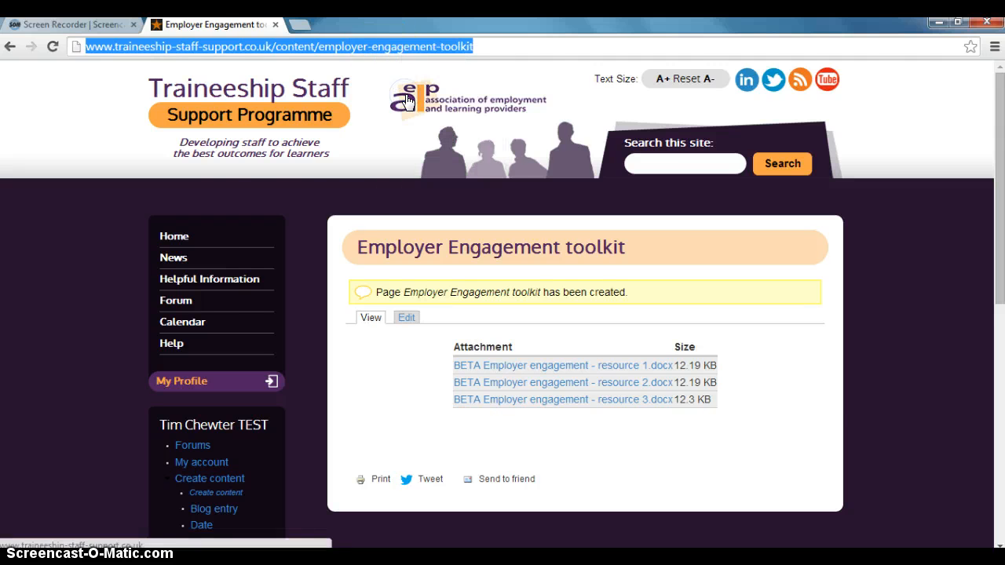
# Go to the site's Projects page, follow the TSSP Consultancy Service link and open that project page for editing
pyautogui.click(174, 237)
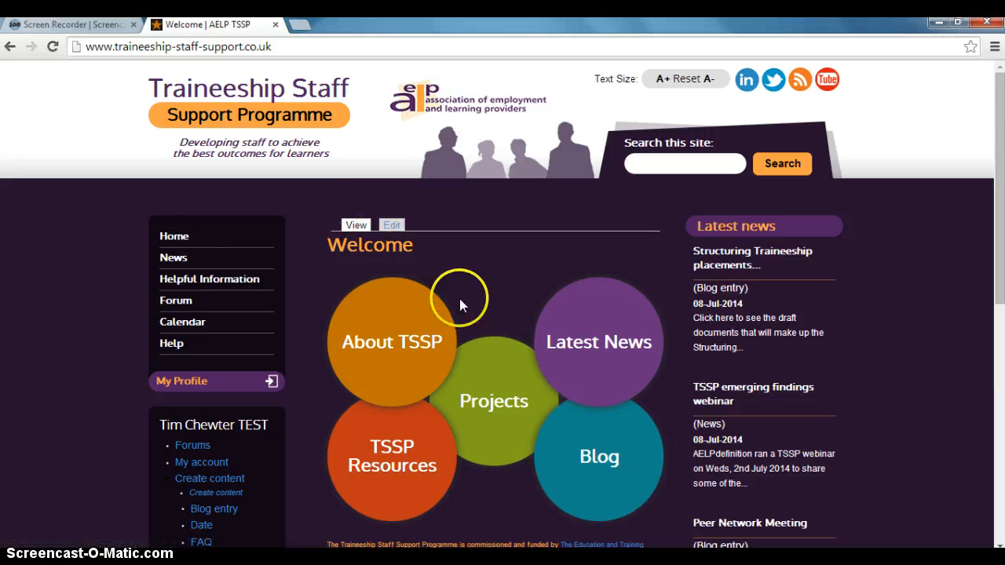
pyautogui.click(489, 399)
pyautogui.scroll(-2, 502, 393)
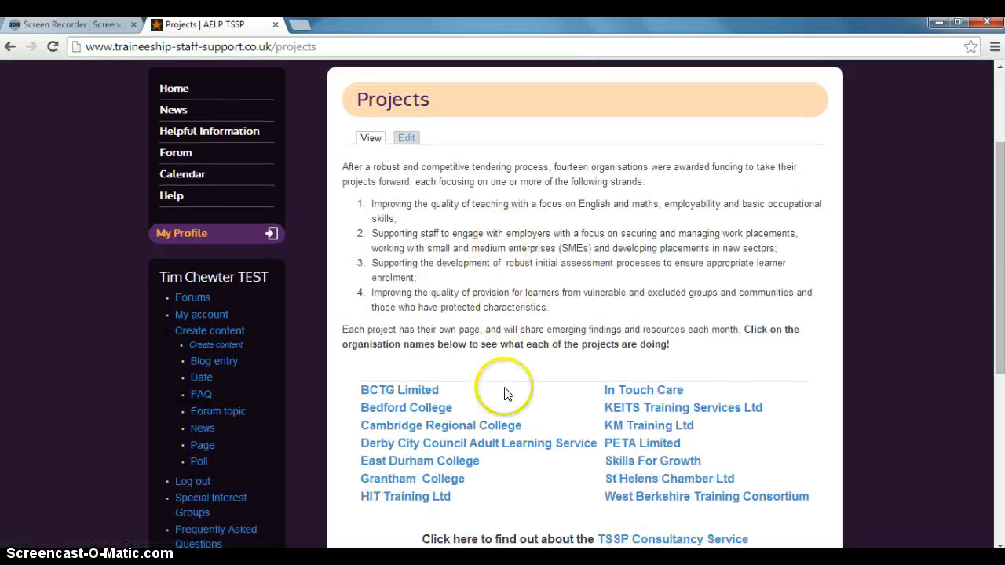
pyautogui.scroll(-2, 506, 394)
pyautogui.click(640, 396)
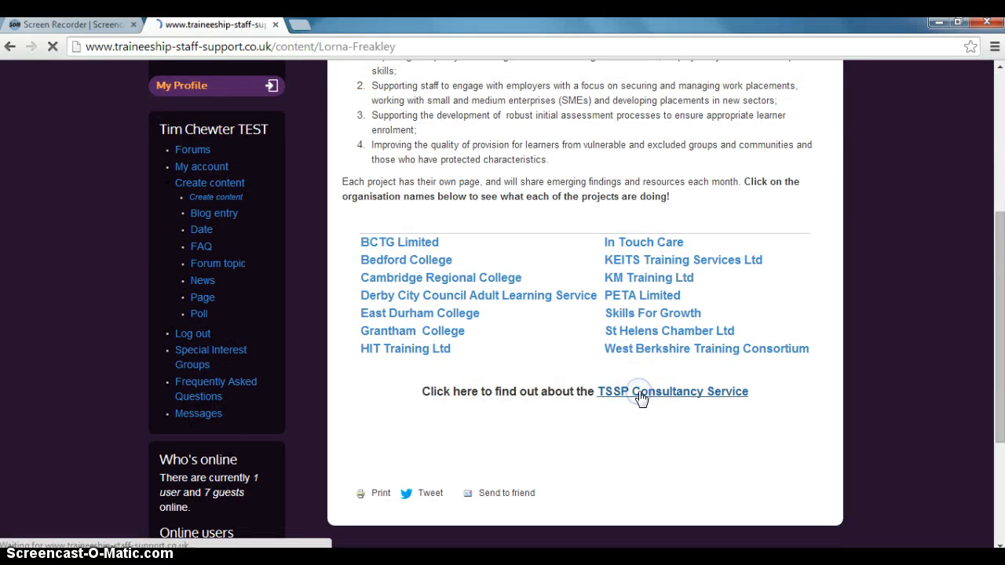
pyautogui.click(407, 286)
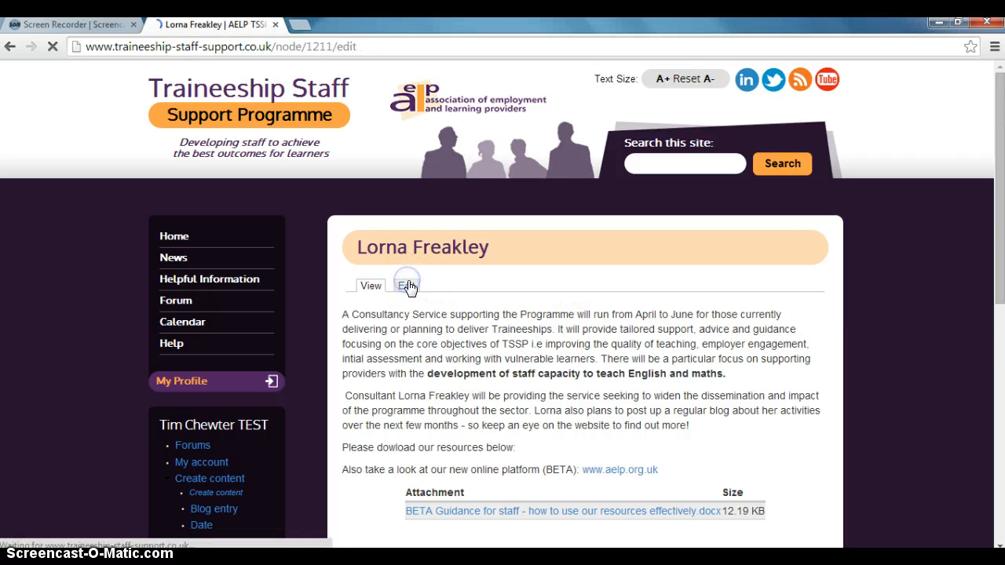
# Add a new last body line reading "Please visit our Employer Engagement toolkit - dowload the resources and use with your staff."
pyautogui.scroll(-3, 501, 322)
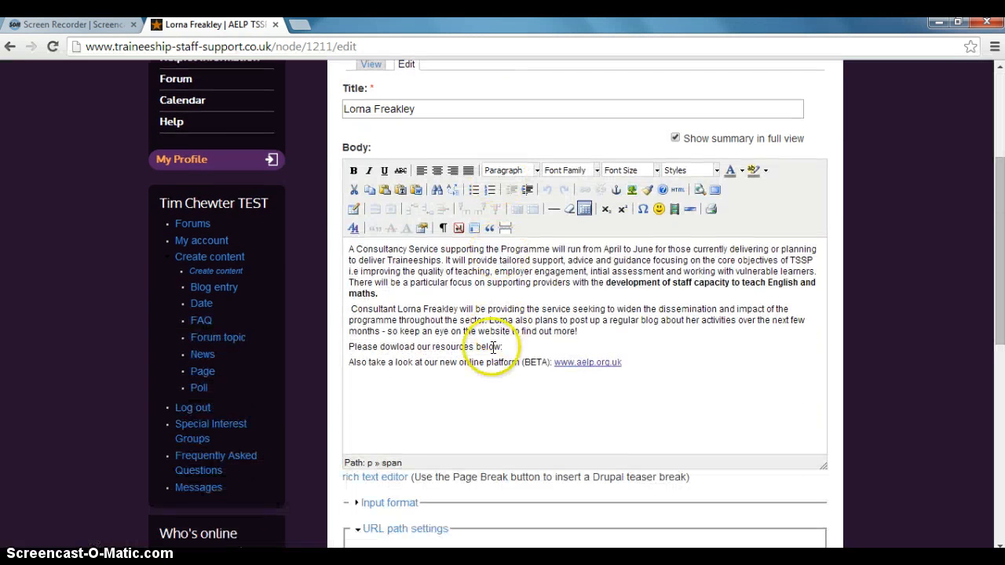
pyautogui.click(662, 365)
pyautogui.press('Return')
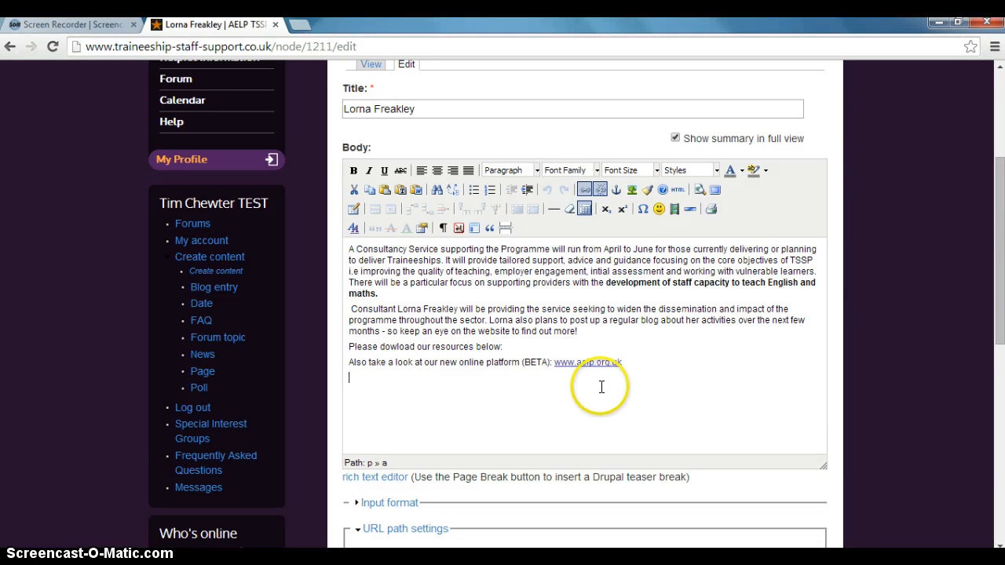
pyautogui.write('Plea')
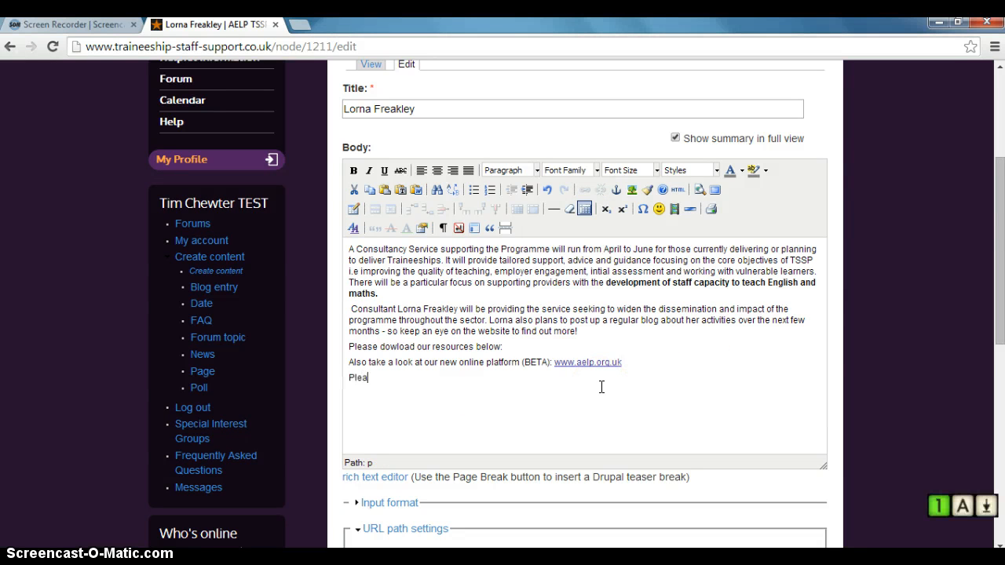
pyautogui.write('se visit our')
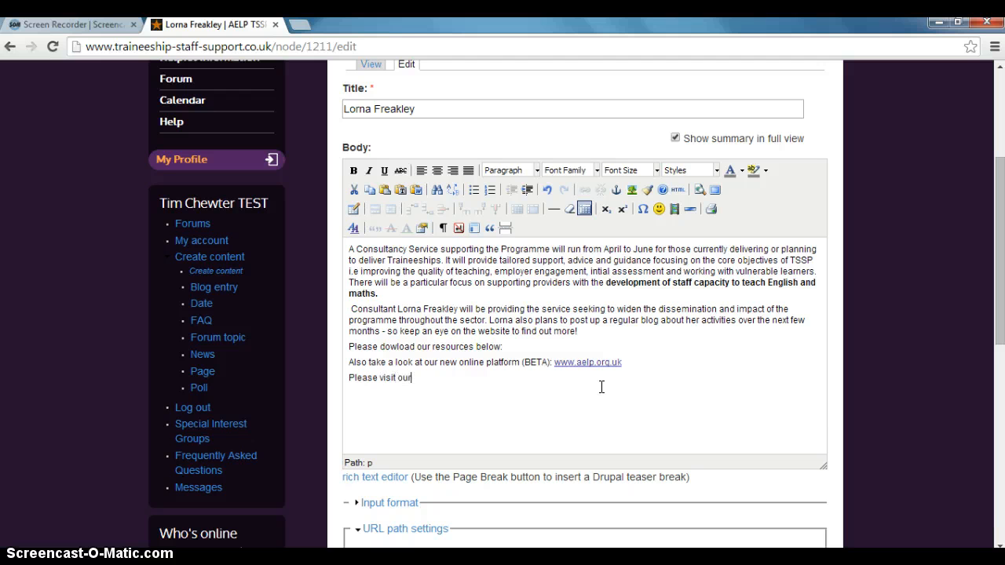
pyautogui.write(' Empl')
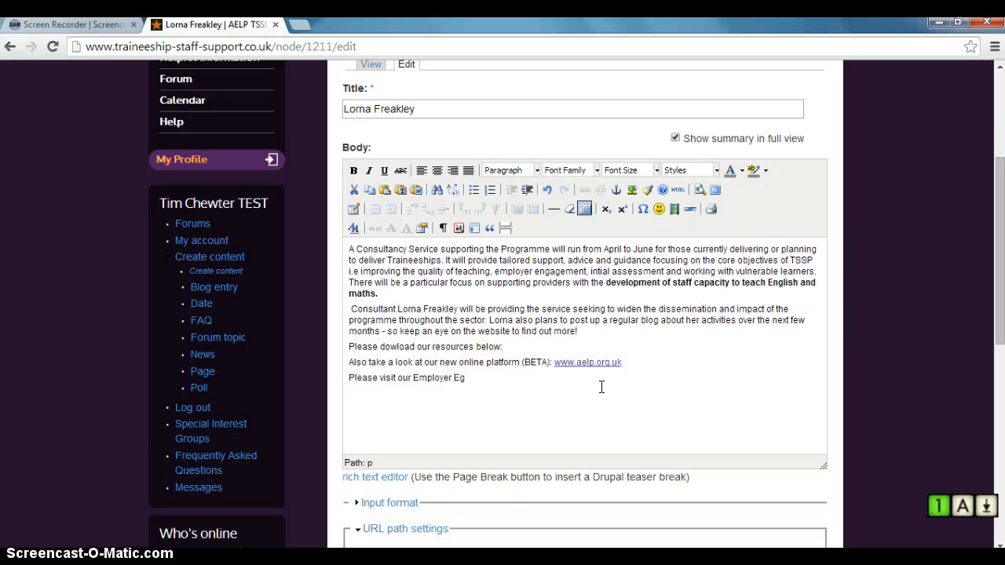
pyautogui.write('oyer Engagement')
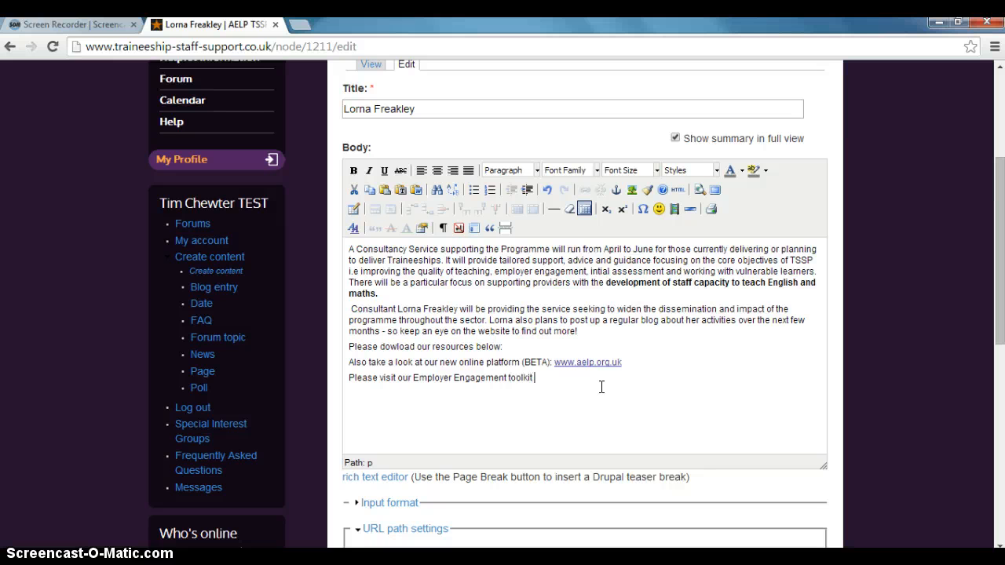
pyautogui.write('toolkit - dowload the resources and use with your staff.')
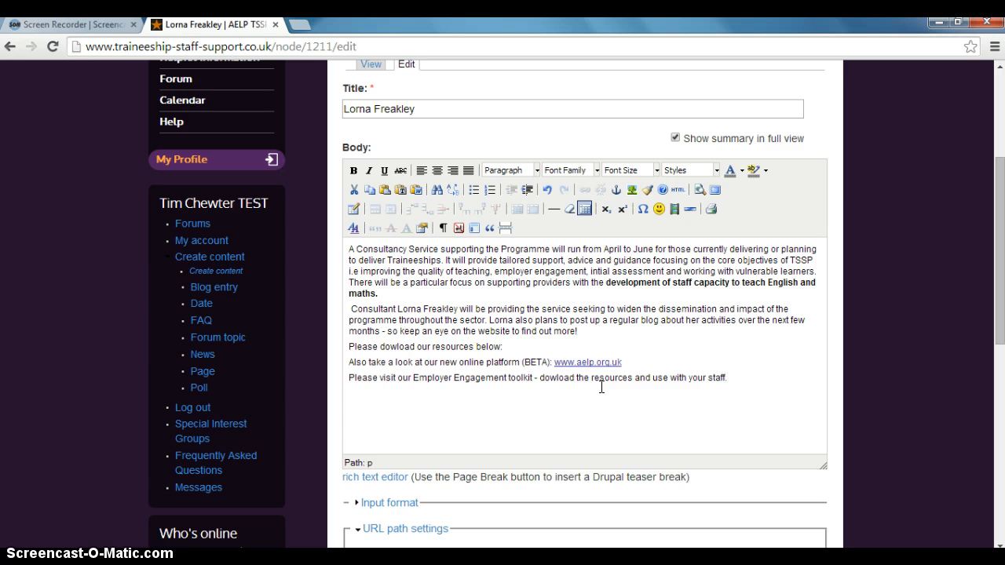
# Link the words "Employer Engagement toolkit" in the last body line to the copied toolkit page address
pyautogui.click(468, 405)
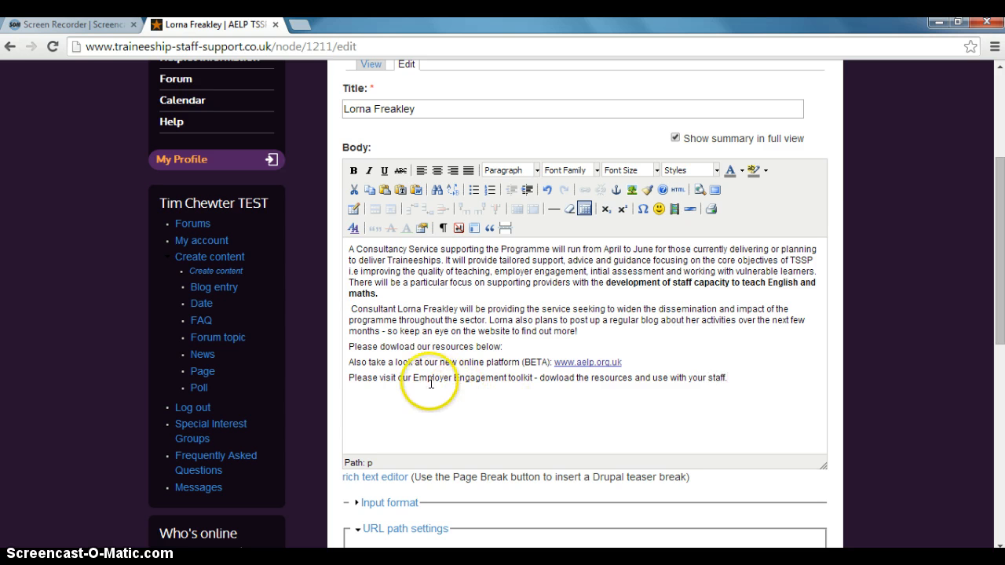
pyautogui.moveTo(415, 379); pyautogui.dragTo(532, 378)
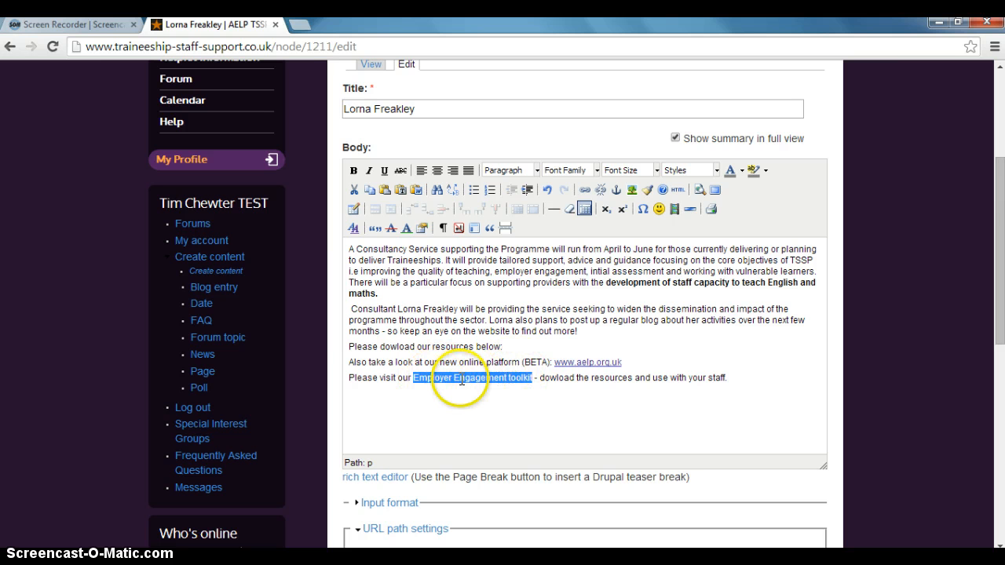
pyautogui.click(584, 190)
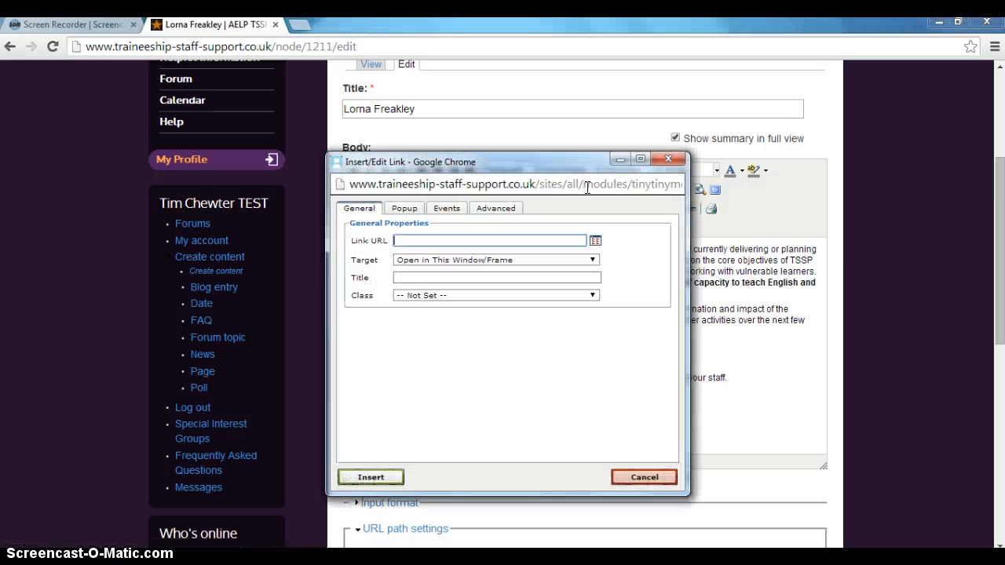
pyautogui.rightClick(511, 242)
pyautogui.click(548, 327)
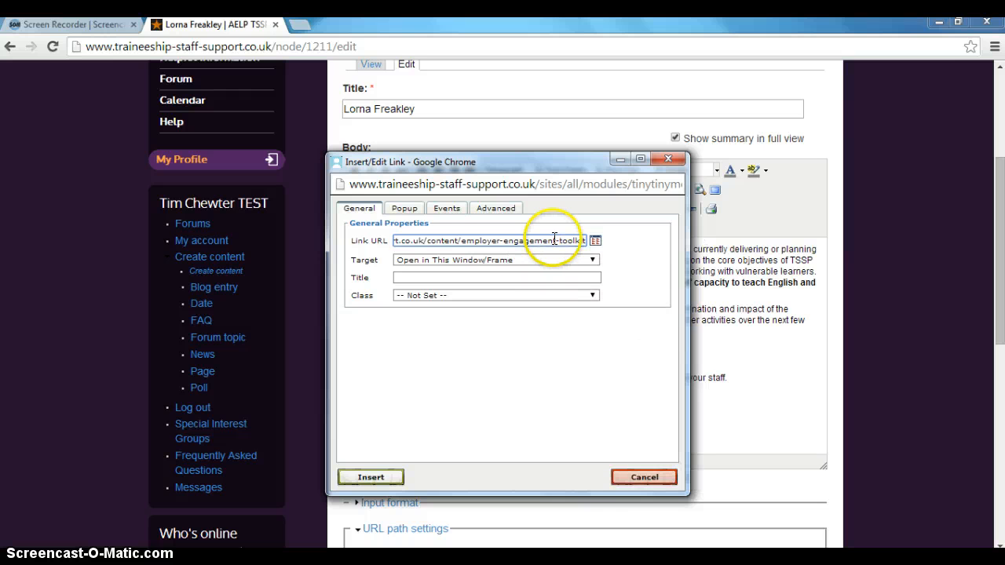
pyautogui.click(391, 477)
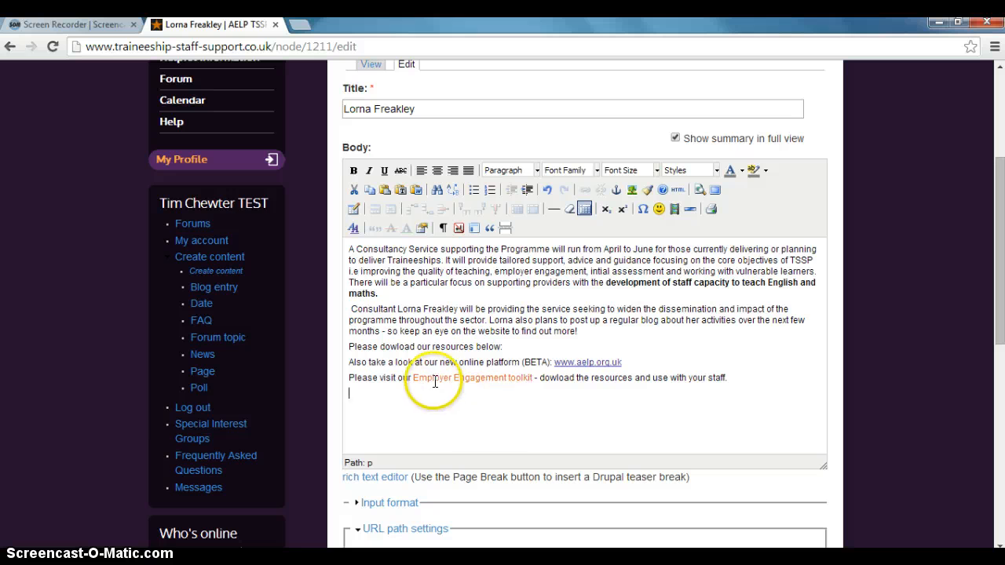
# Make the linked words "Employer Engagement toolkit" bold in the last body line
pyautogui.press('End')
pyautogui.press('Return')
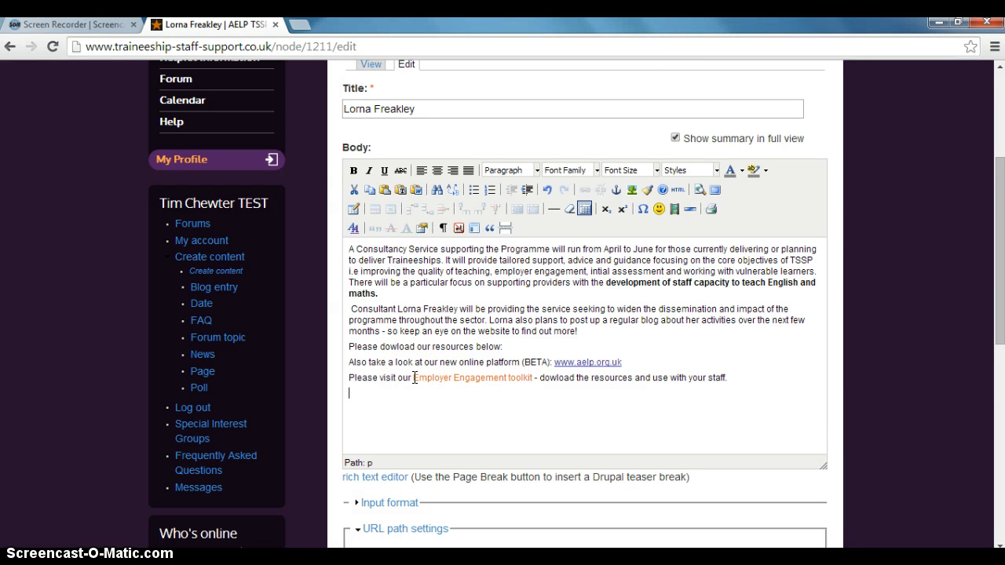
pyautogui.moveTo(415, 378); pyautogui.dragTo(532, 379)
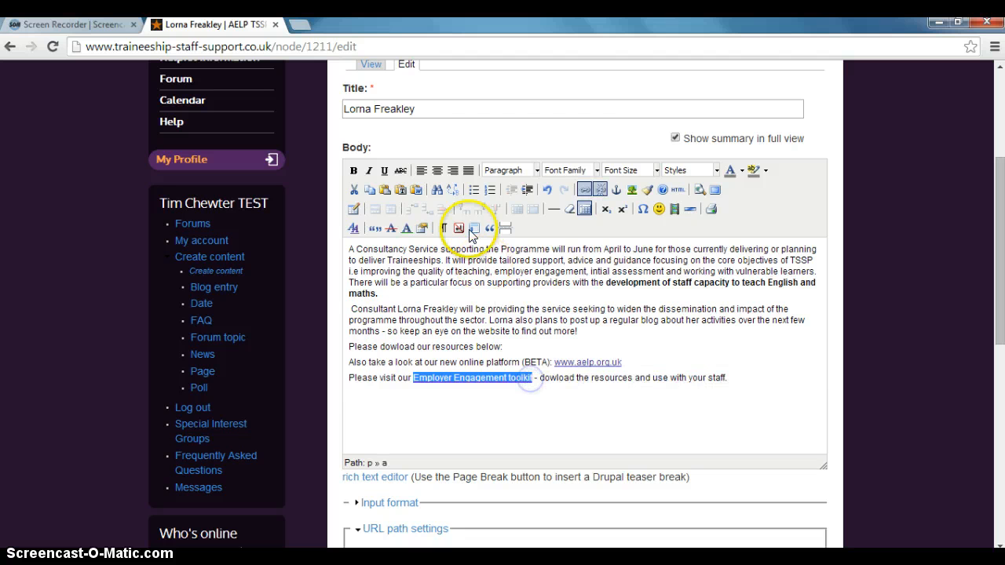
pyautogui.click(353, 170)
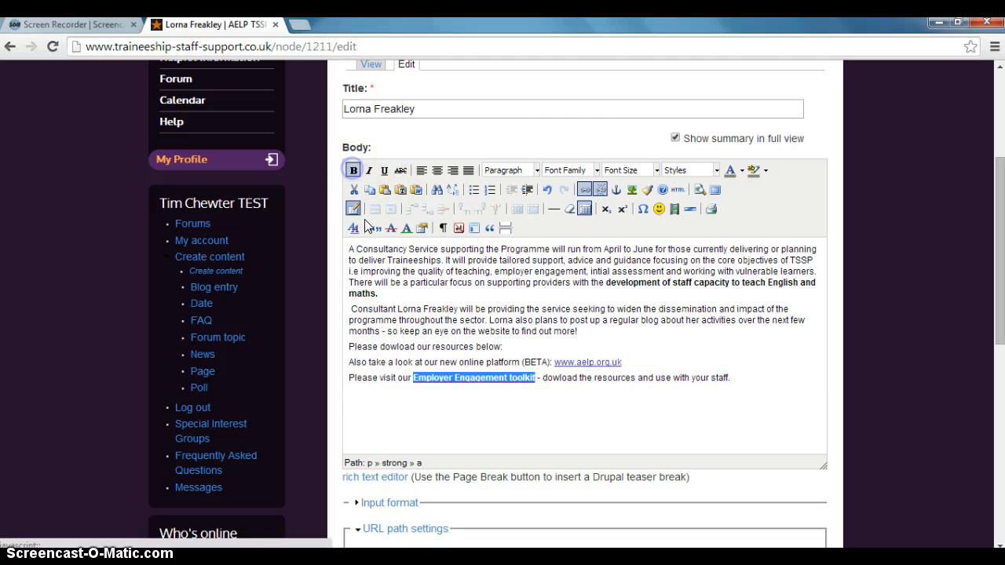
pyautogui.click(454, 346)
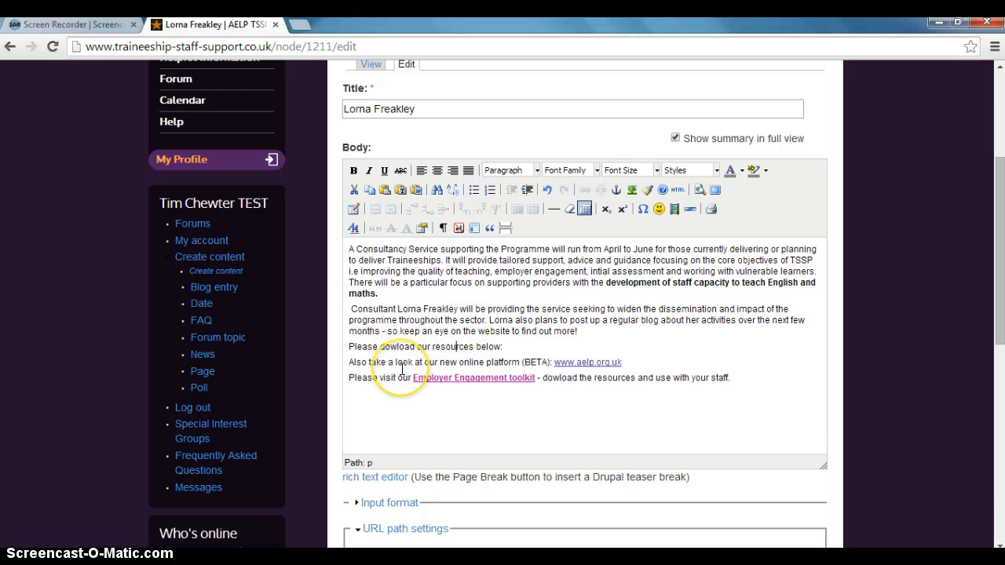
# Insert "(BETA)" directly before the Employer Engagement toolkit link in the last body line
pyautogui.scroll(-1, 401, 365)
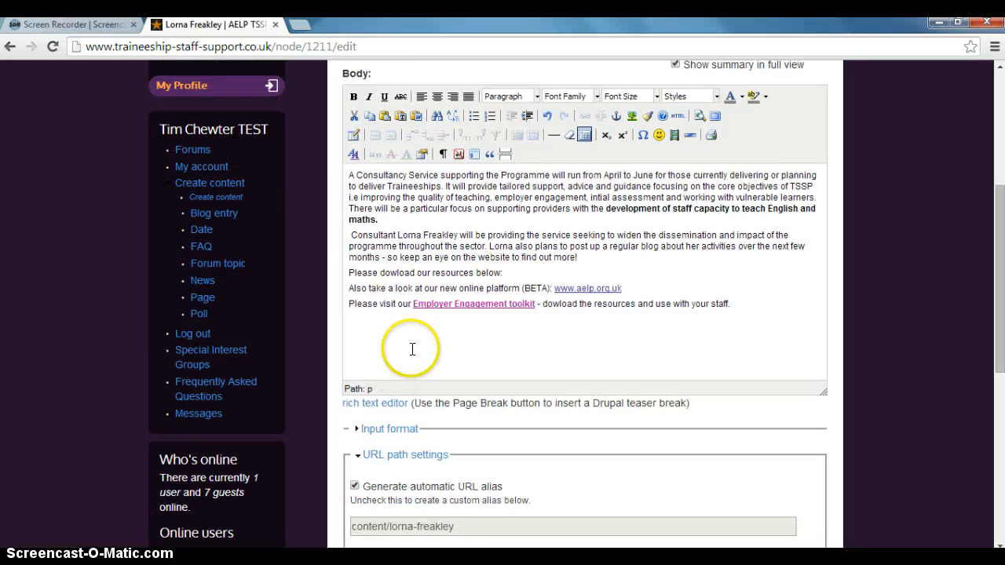
pyautogui.click(413, 304)
pyautogui.write('(')
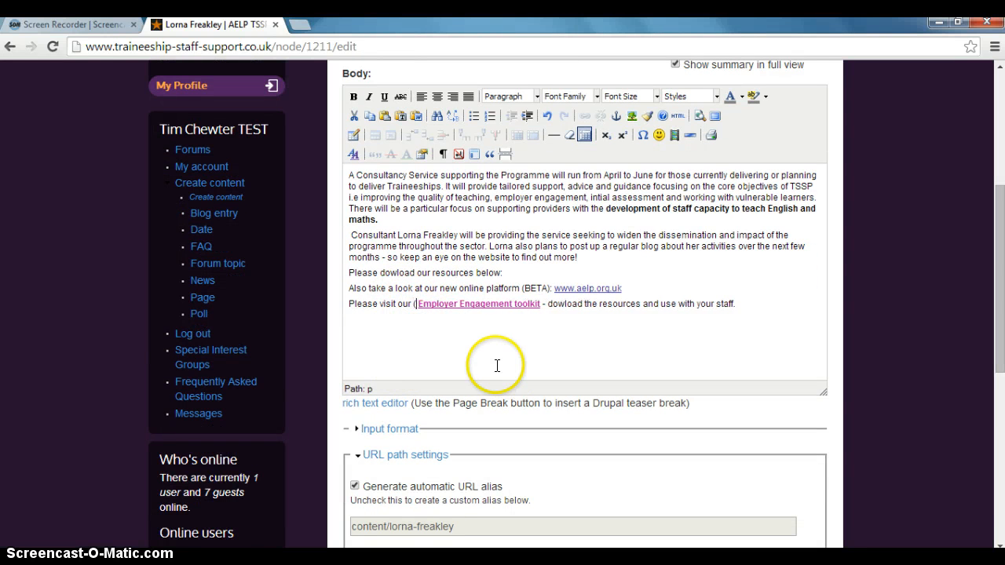
pyautogui.write('BETA)')
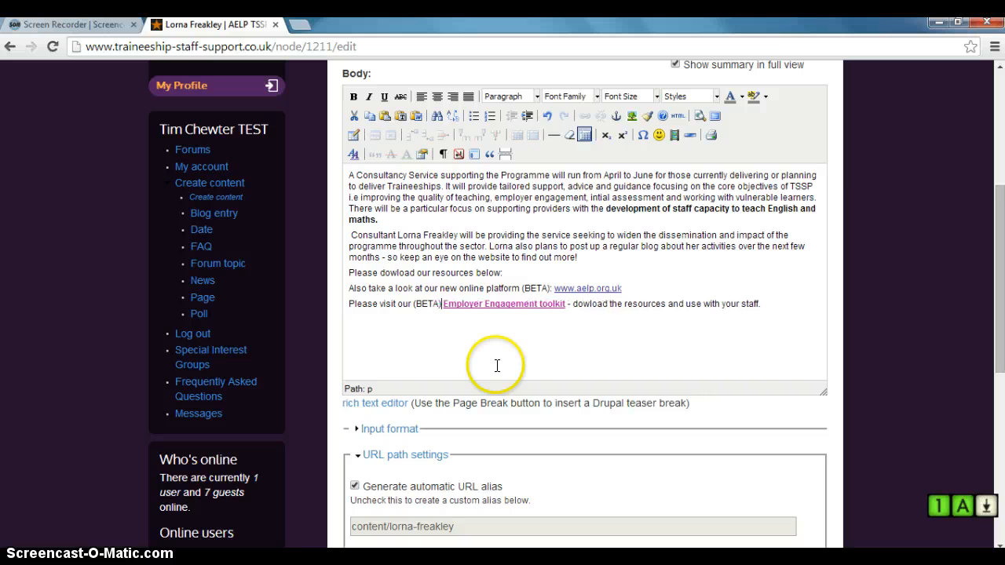
pyautogui.click(484, 332)
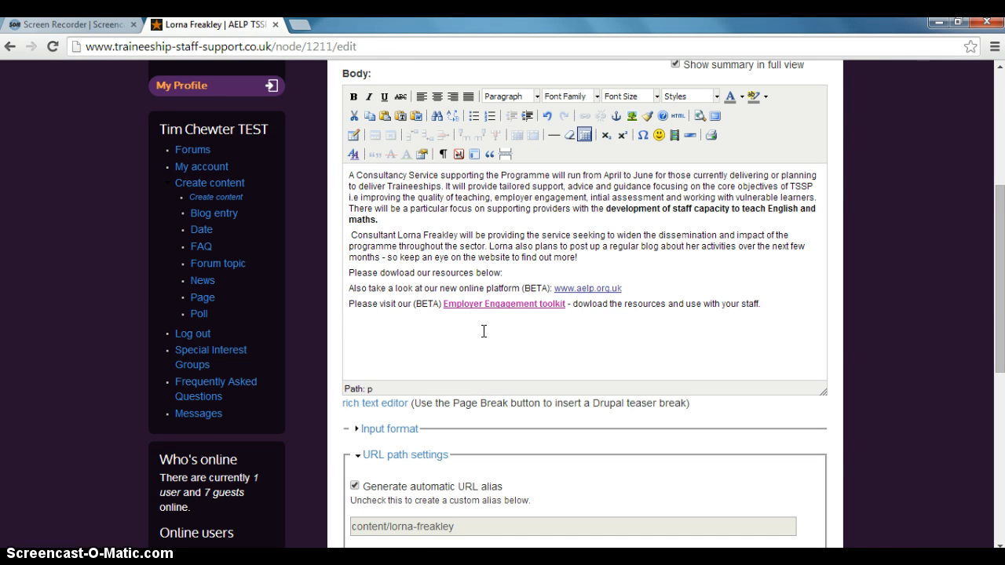
# Save the edited project page and follow its Employer Engagement toolkit link to check that it opens the toolkit page
pyautogui.scroll(-4, 483, 328)
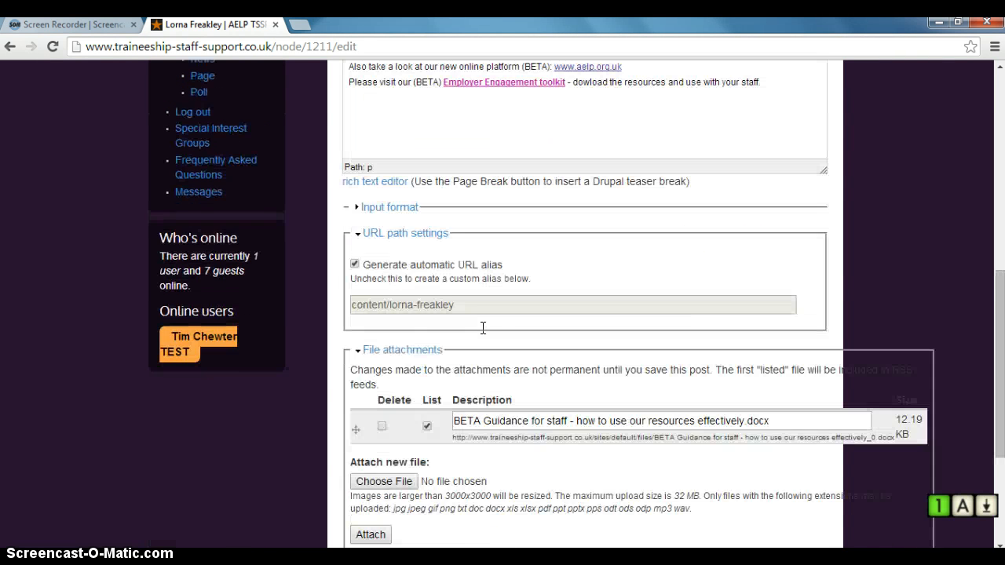
pyautogui.scroll(-2, 483, 328)
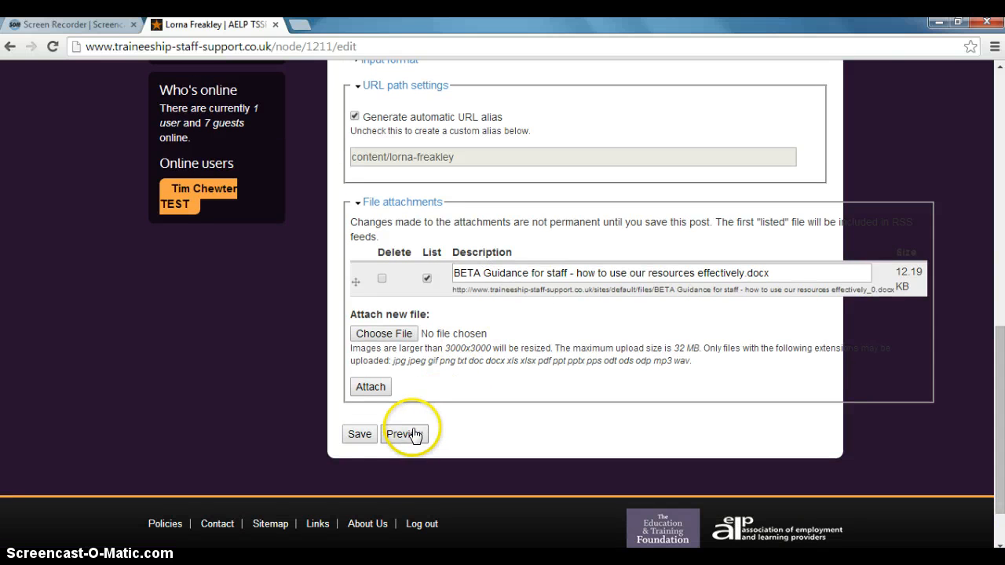
pyautogui.click(361, 436)
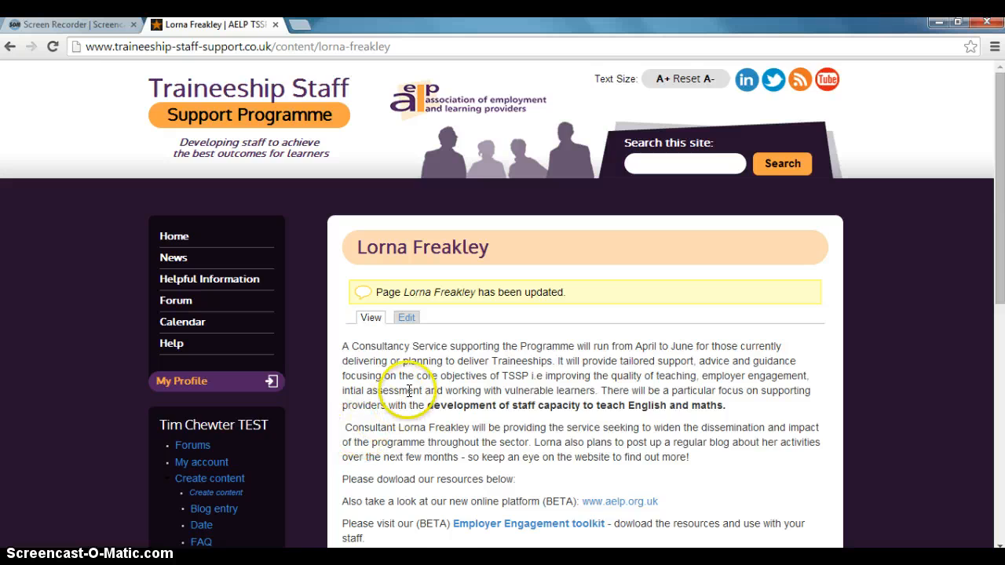
pyautogui.scroll(-1, 402, 388)
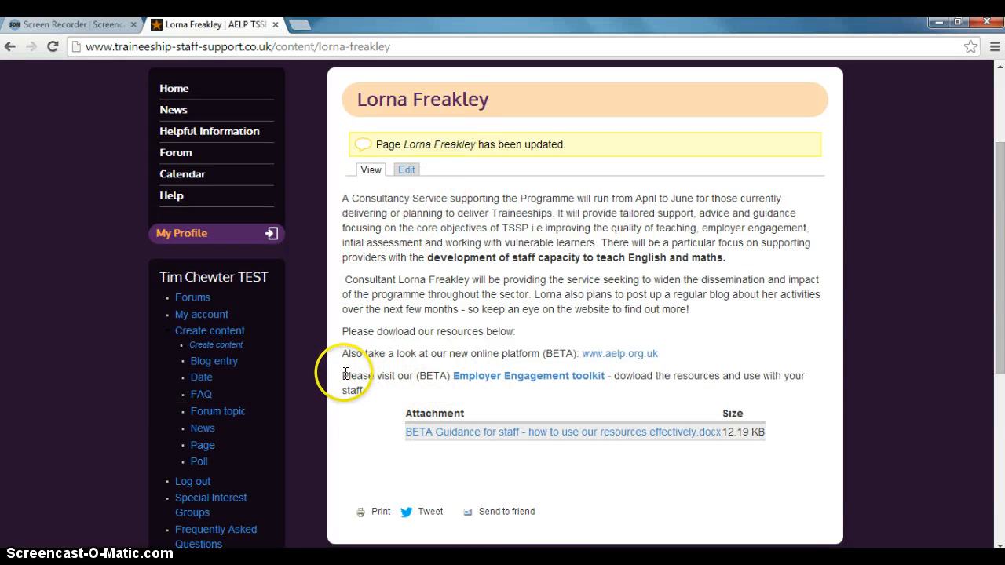
pyautogui.click(494, 380)
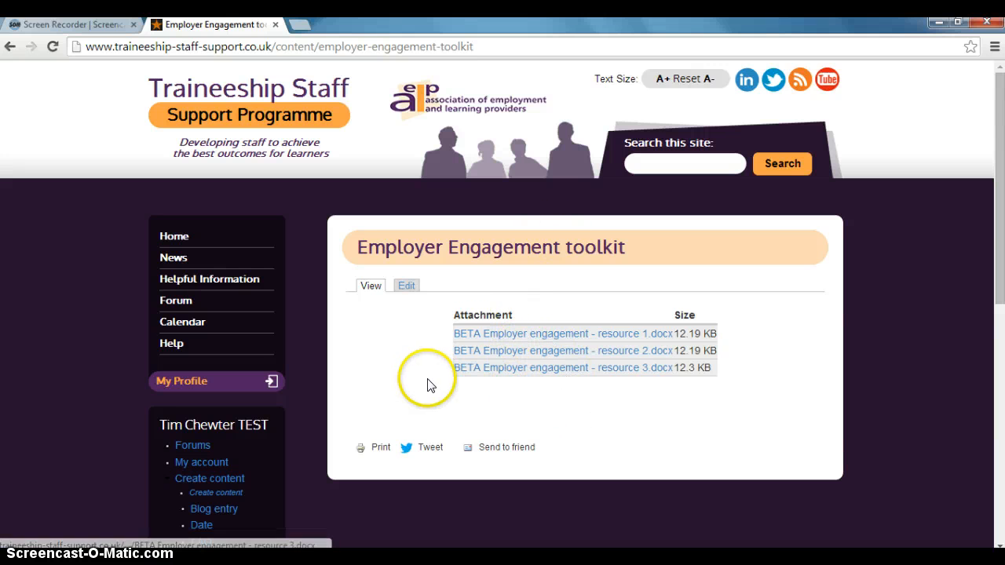
# Go from the site's home page through Projects to the TSSP Consultancy Service page and review its text, toolkit link and attachment
pyautogui.click(178, 240)
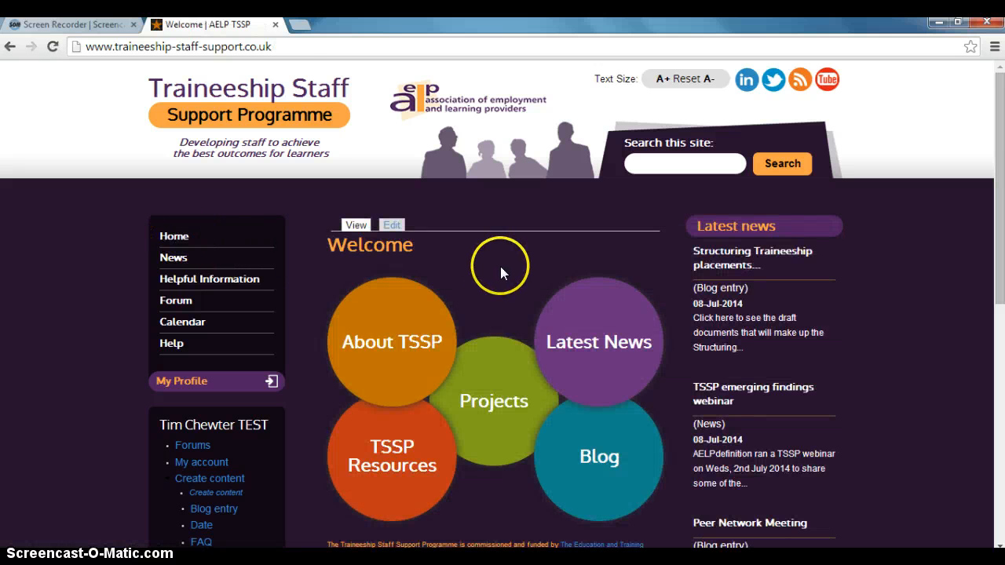
pyautogui.click(498, 403)
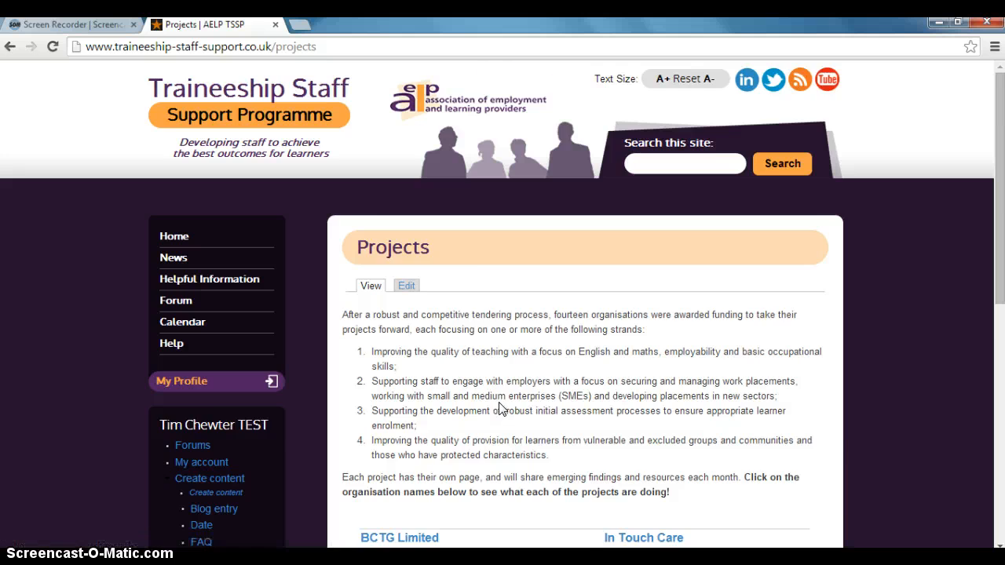
pyautogui.scroll(-4, 500, 408)
pyautogui.click(626, 392)
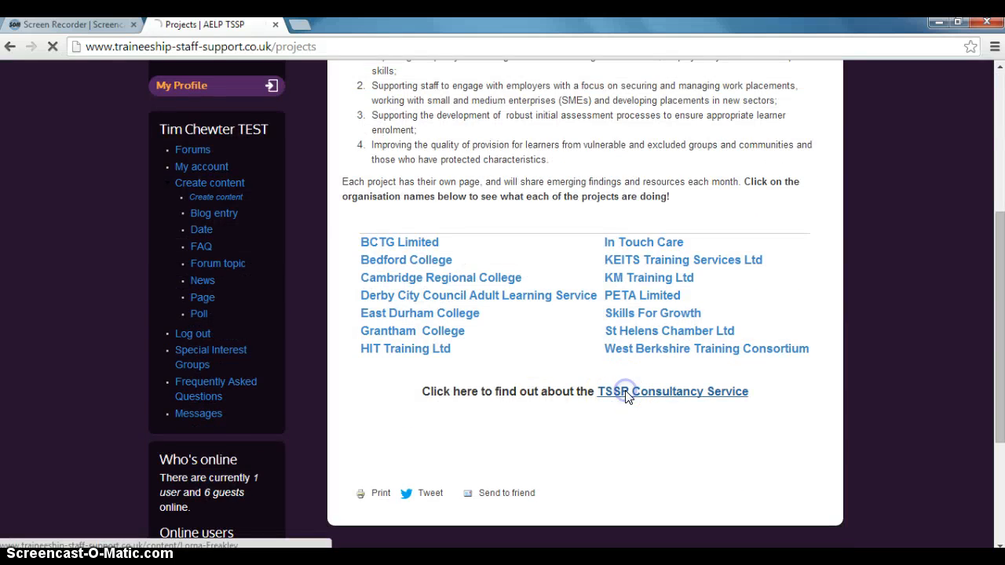
pyautogui.scroll(-1, 577, 357)
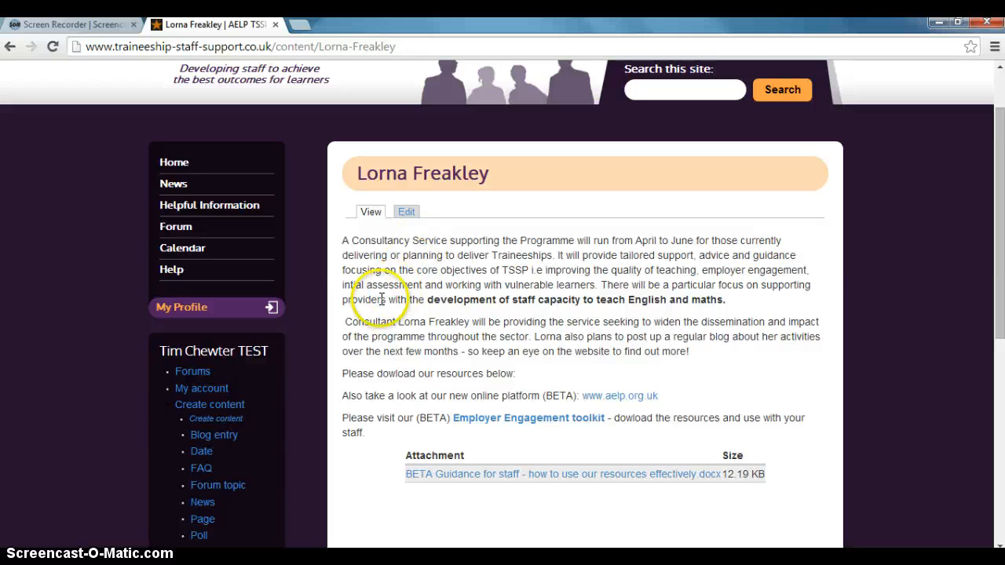
pyautogui.scroll(-1, 383, 292)
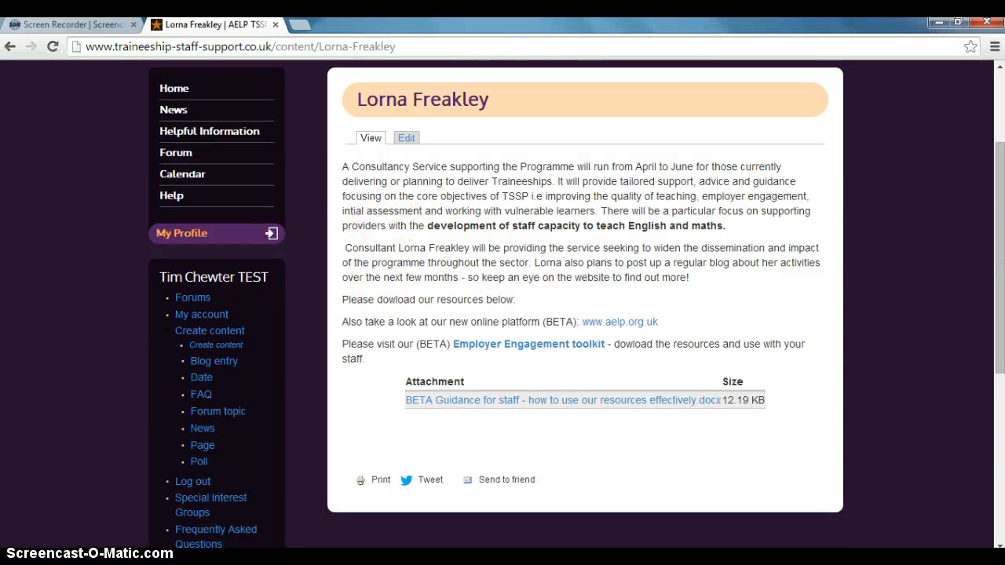